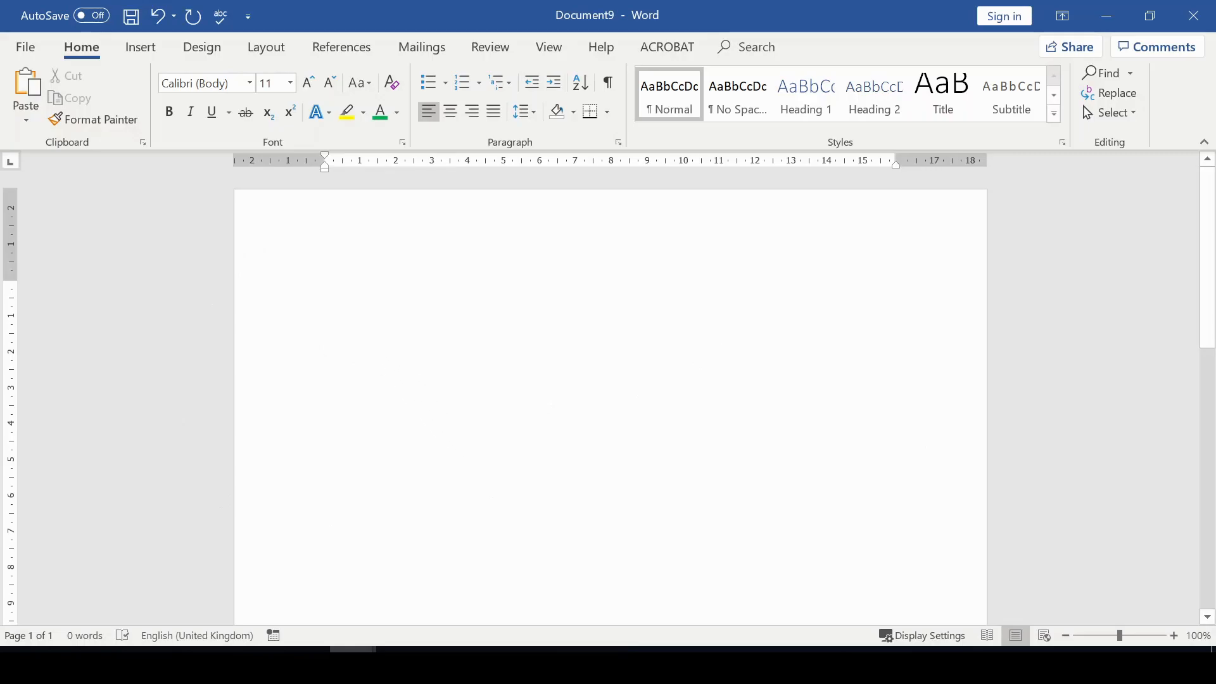
Insert a Basic Block List SmartArt graphic from the List category into the blank document.
left_click(142, 48)
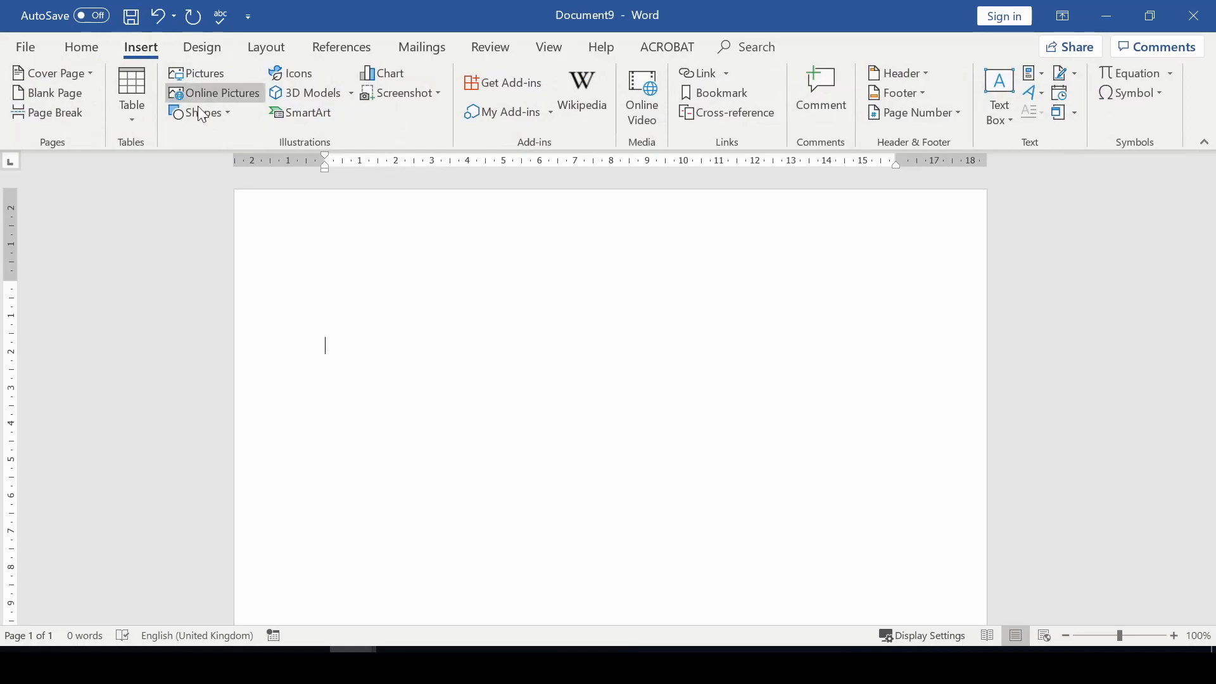
left_click(311, 118)
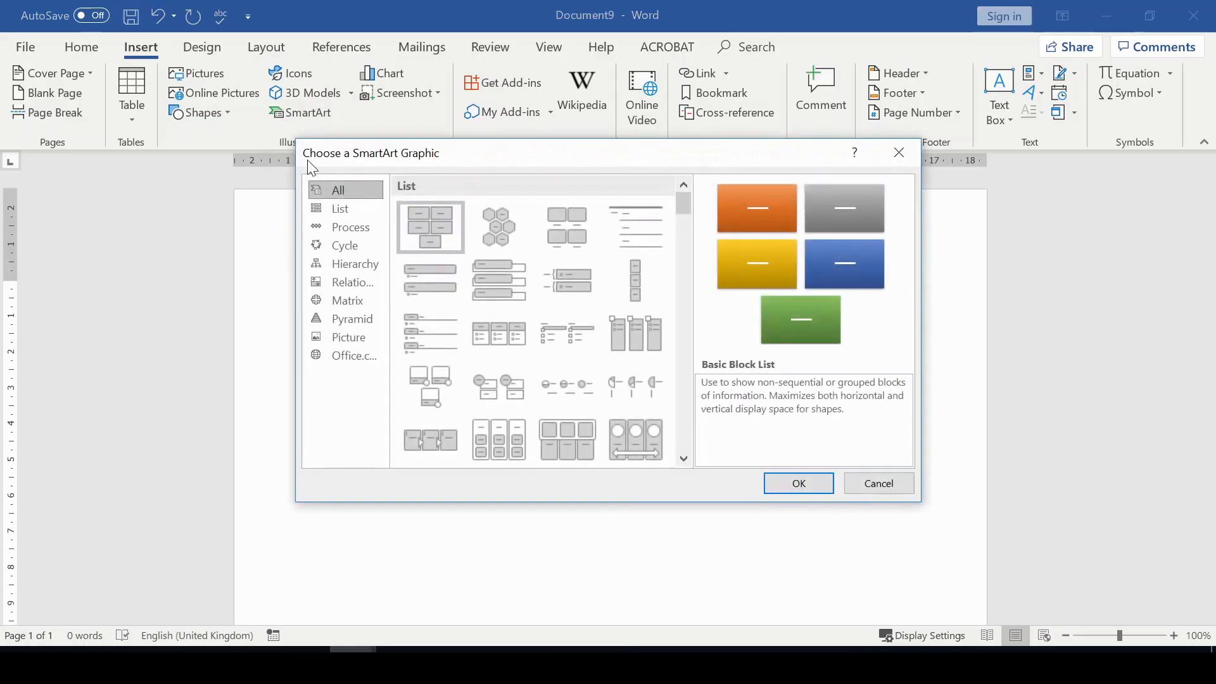
left_click(345, 206)
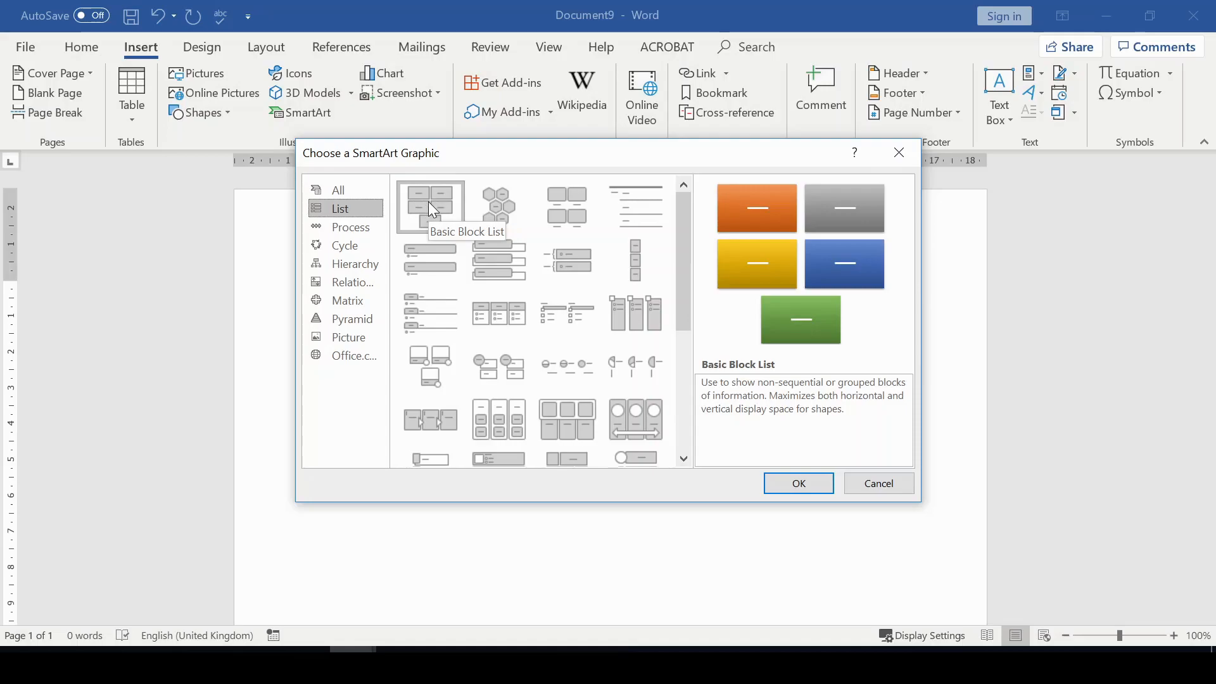
left_click(798, 484)
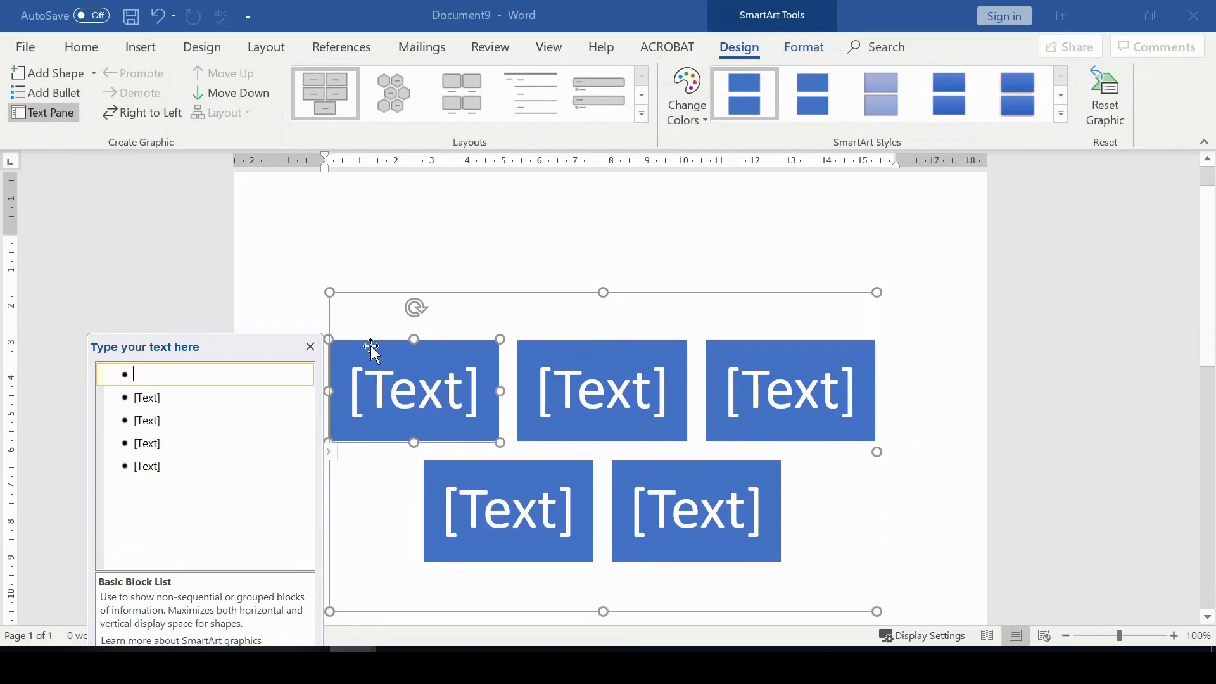
Delete four of the SmartArt graphic's five text blocks so that a single block remains.
scroll(922, 405, "down", 1)
left_click(780, 513)
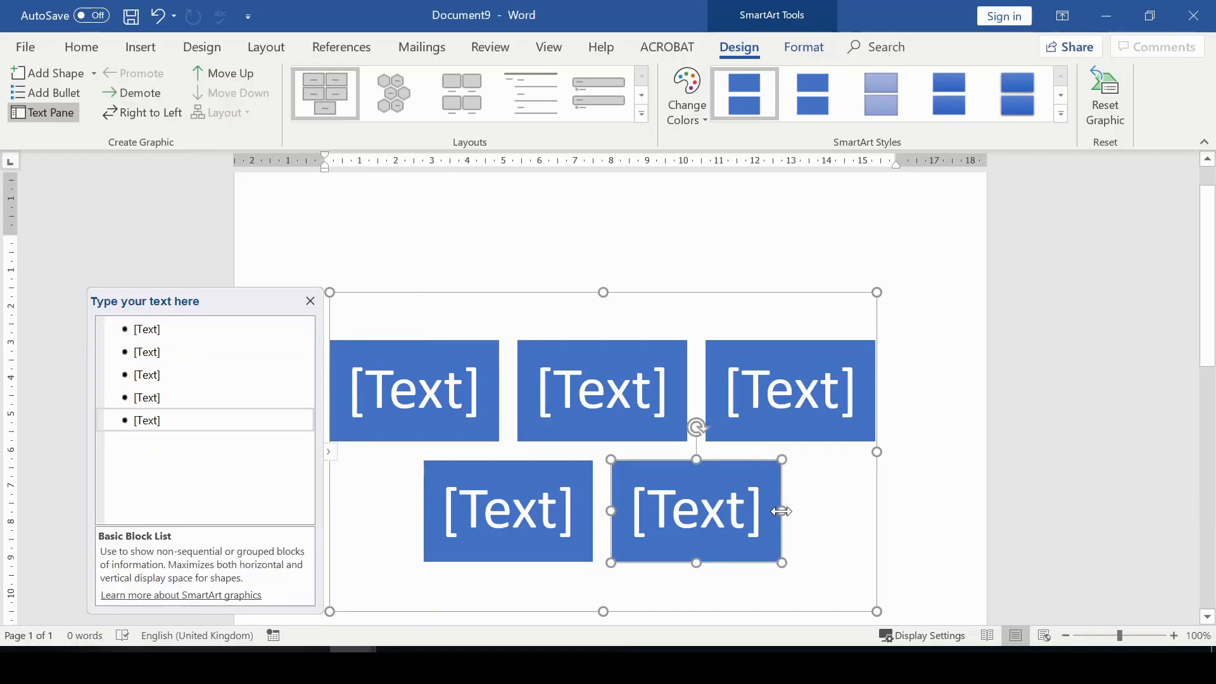
key("Delete")
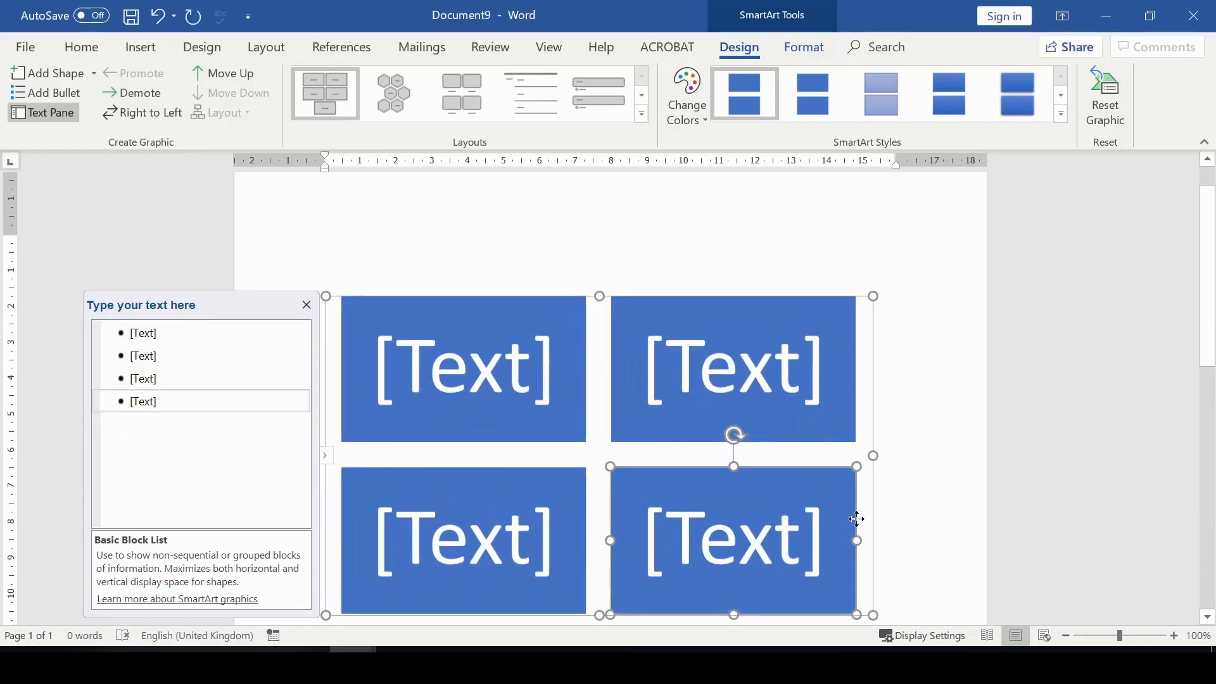
key("Delete")
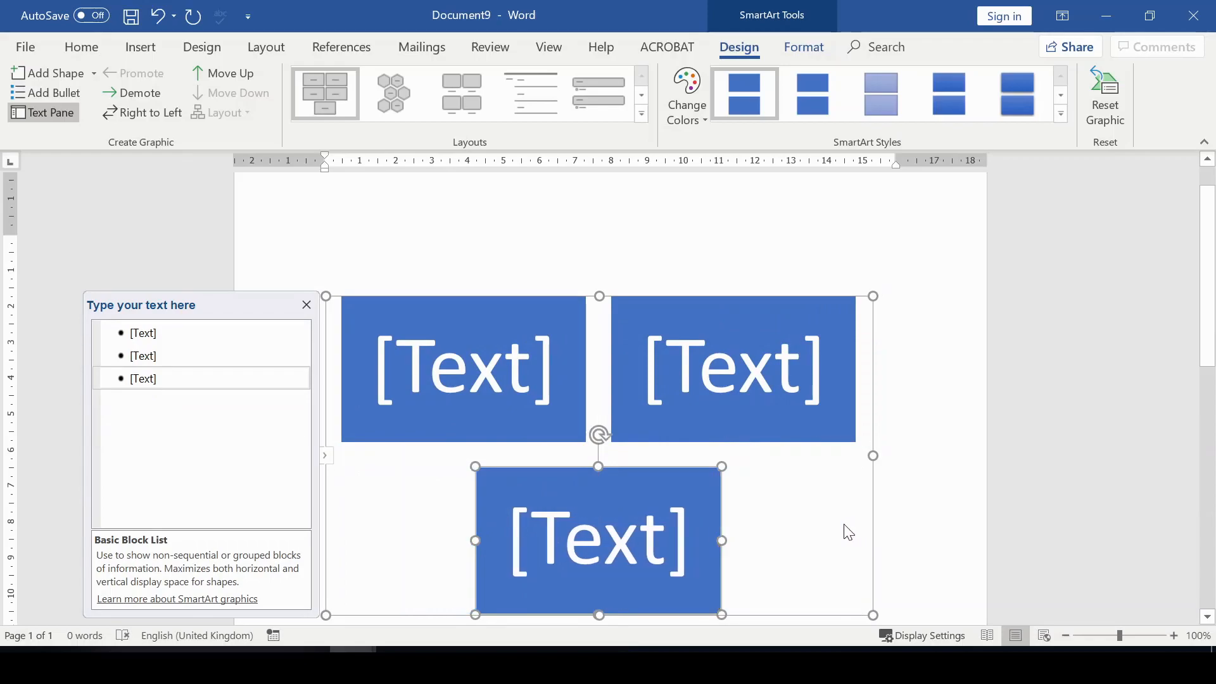
key("Delete")
key("Delete")
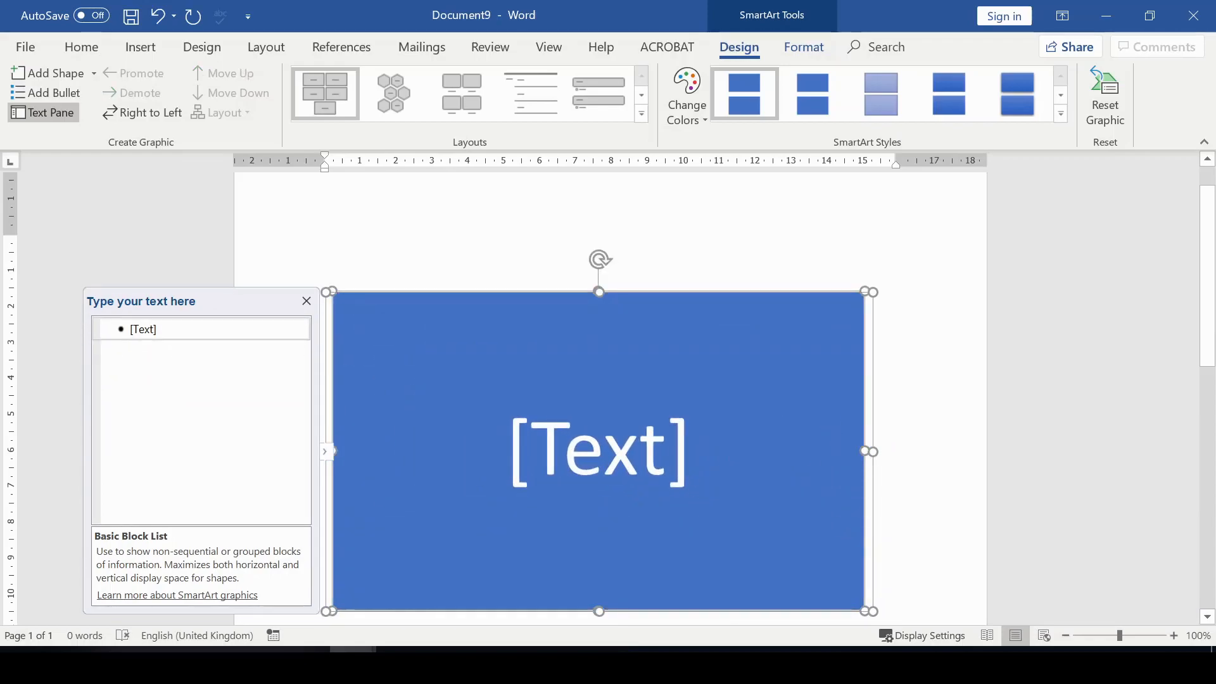
Enter "Grafted Technology" in the remaining block and set the text's font to Arial Black.
left_click(678, 459)
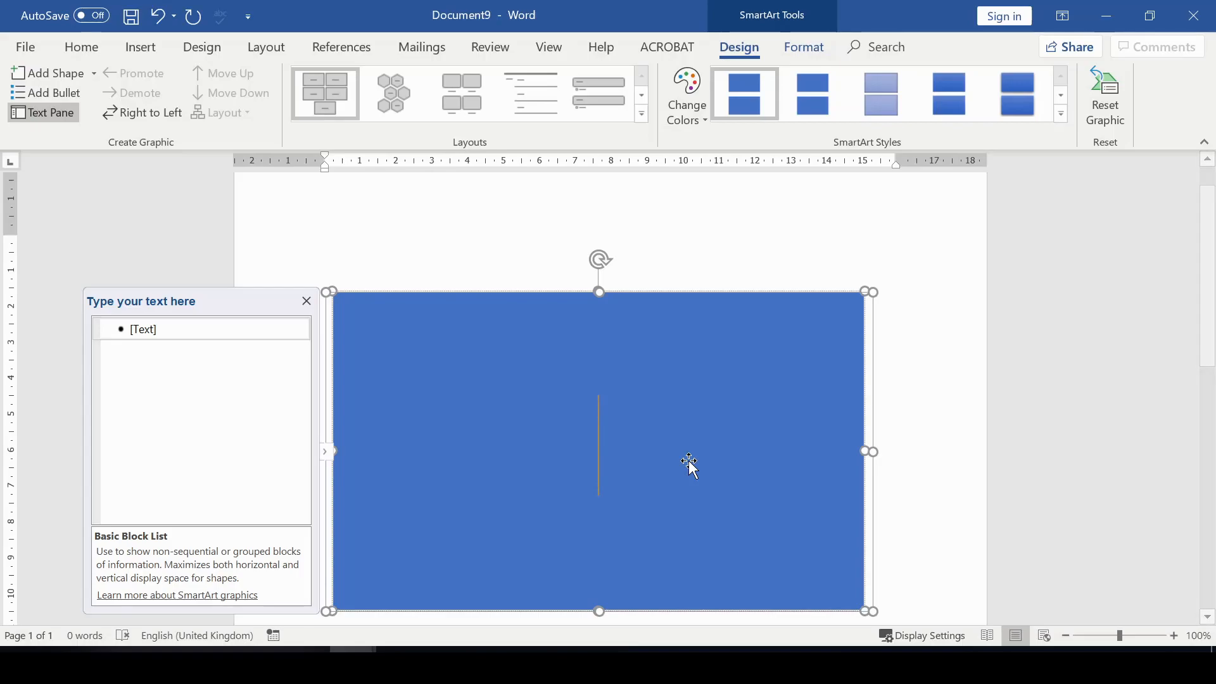
type("Grafted Technology")
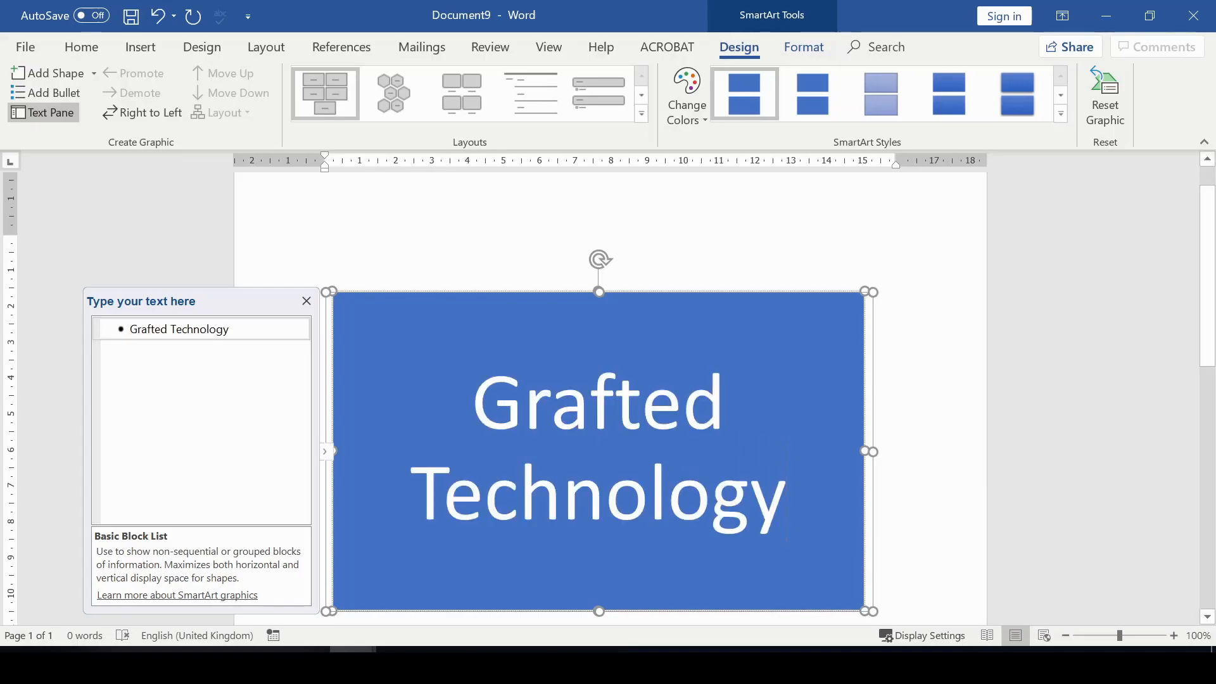
left_click_drag(789, 494, 546, 421)
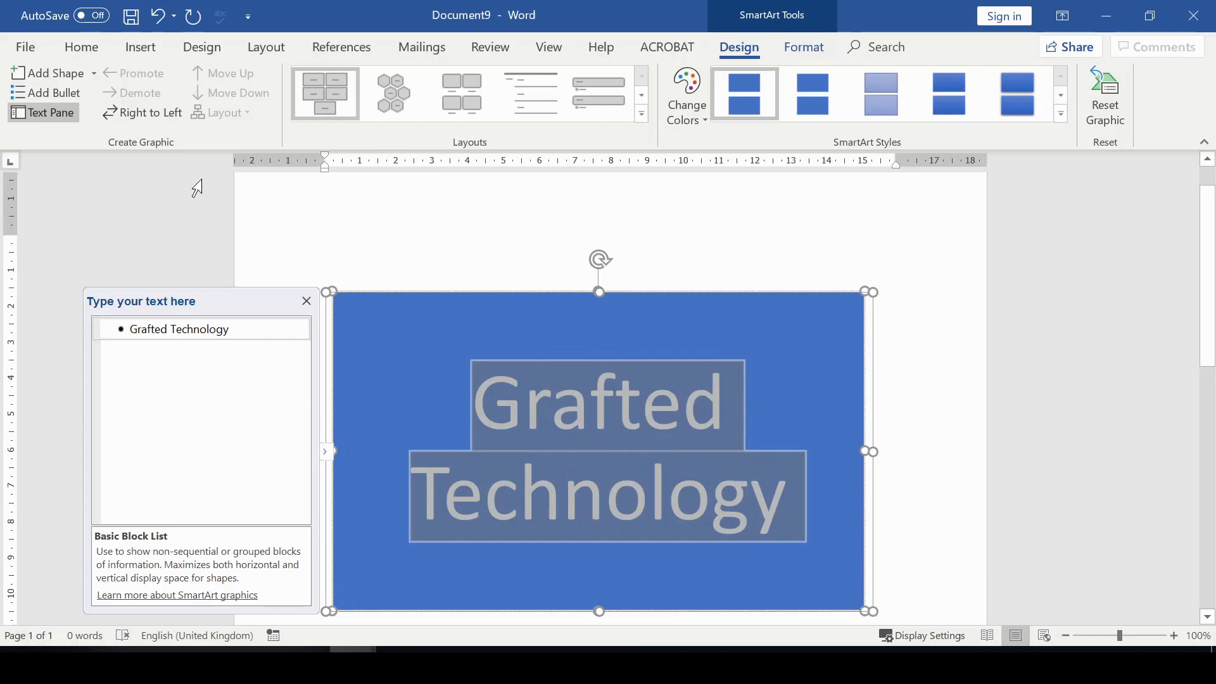
left_click(93, 60)
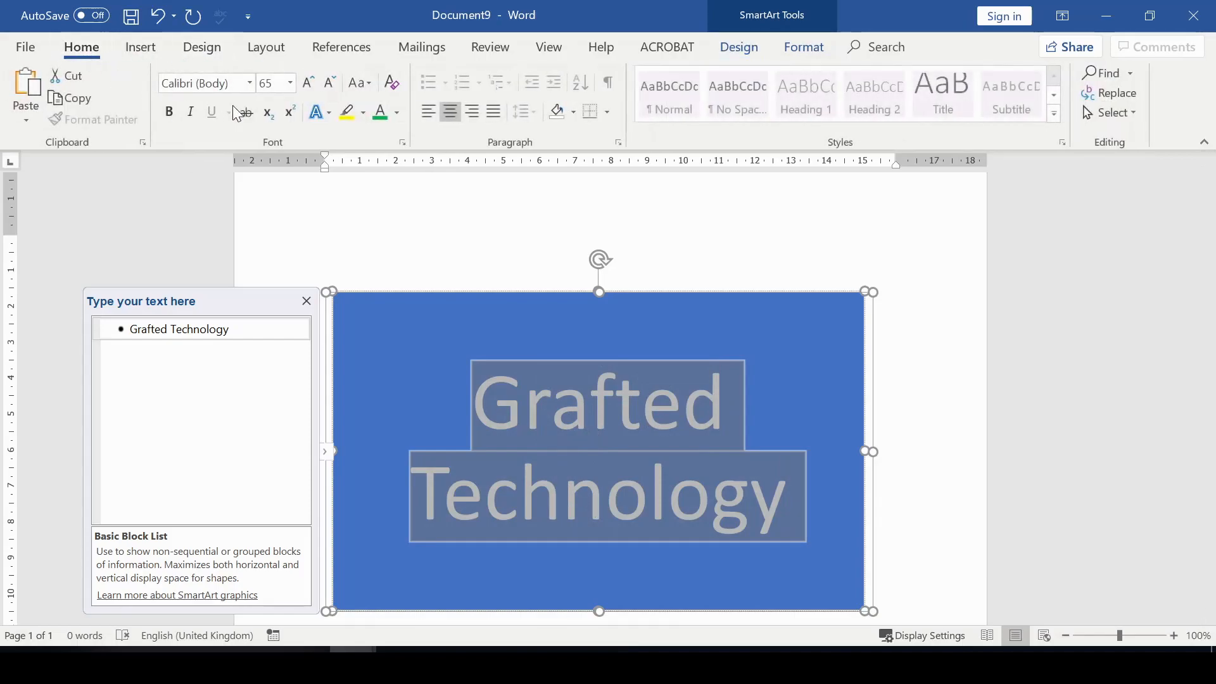
left_click(251, 83)
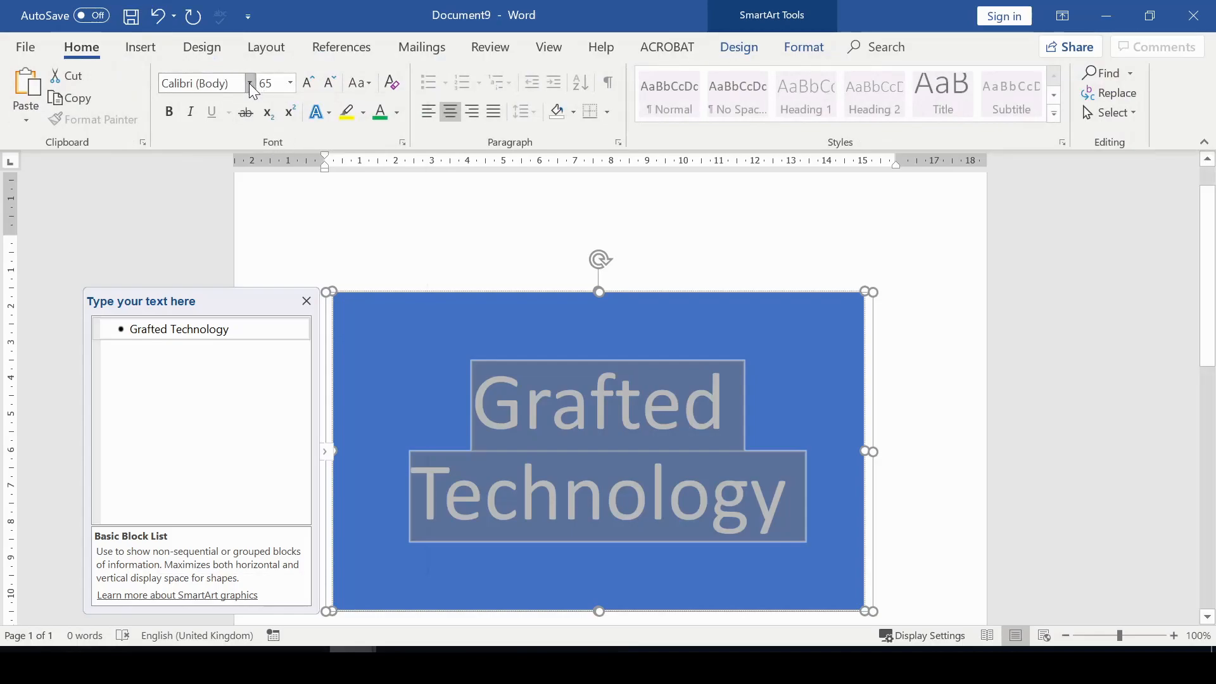
left_click(251, 83)
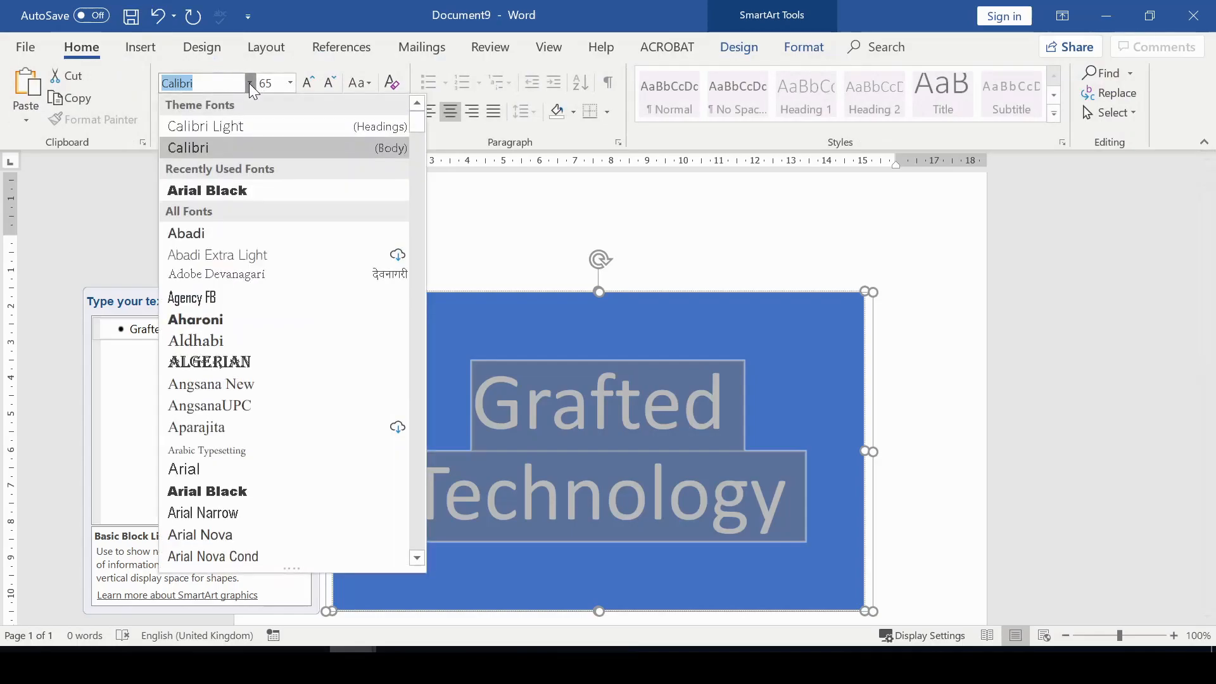
left_click(246, 192)
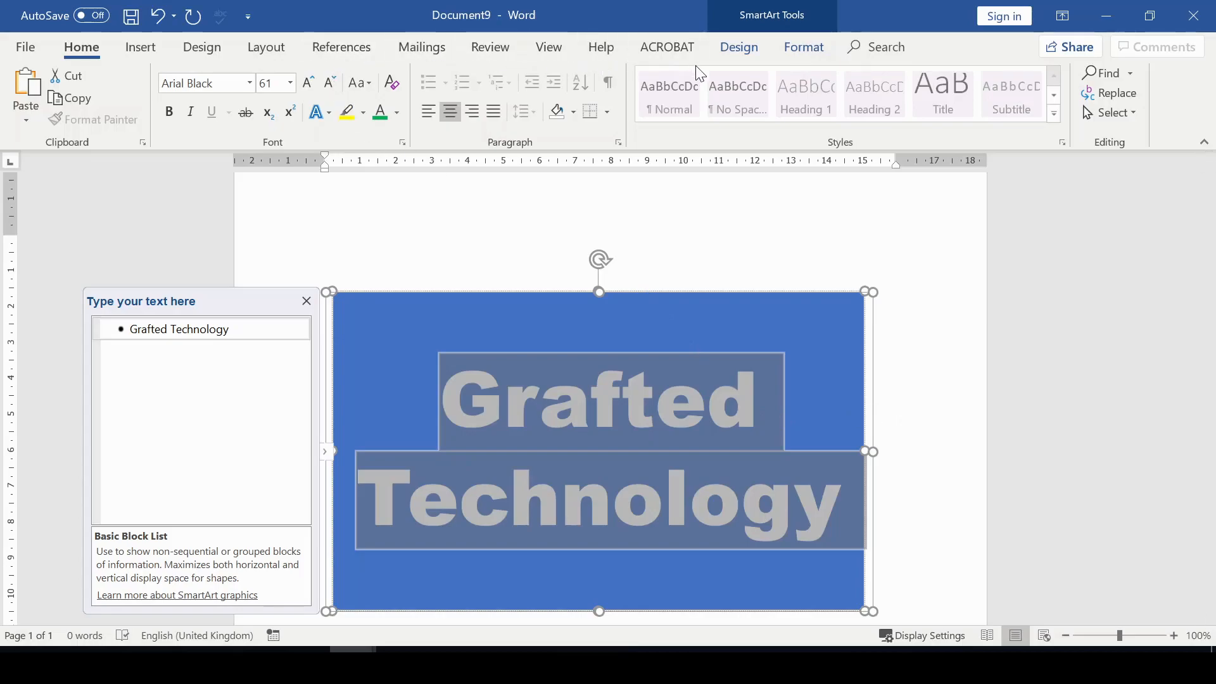
Fill the "Grafted Technology" text with the picture YT1 from the computer's Pictures folder.
left_click(803, 53)
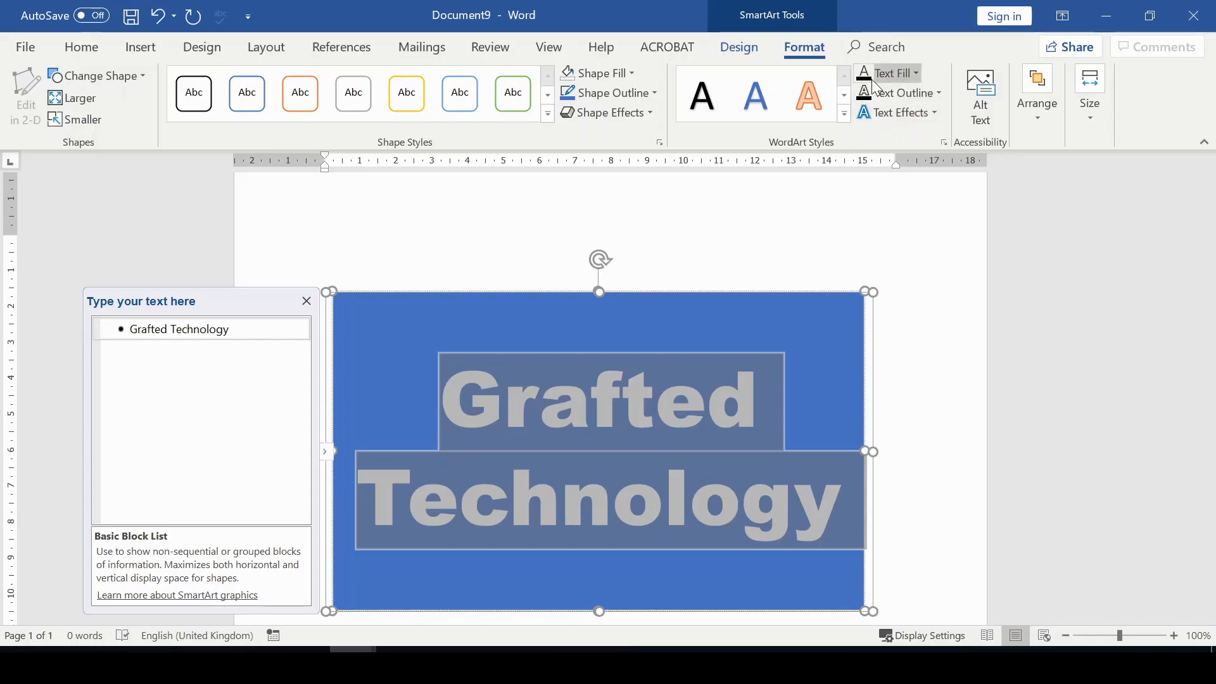
left_click(915, 74)
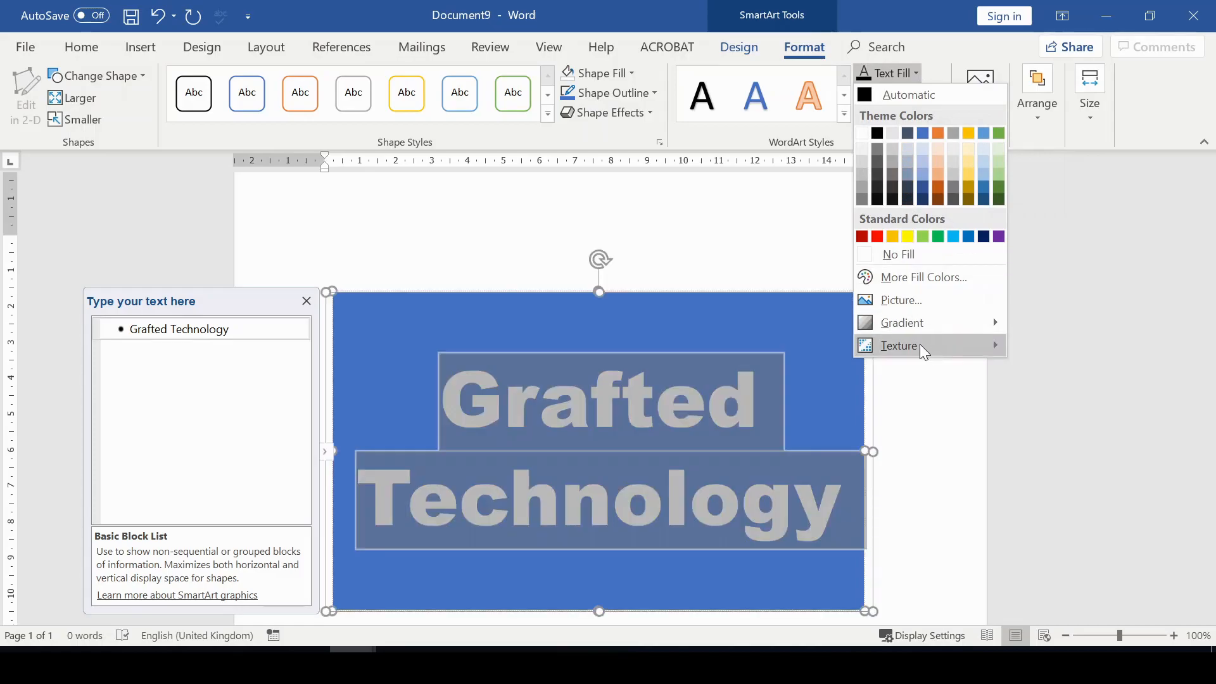
mouse_move(884, 353)
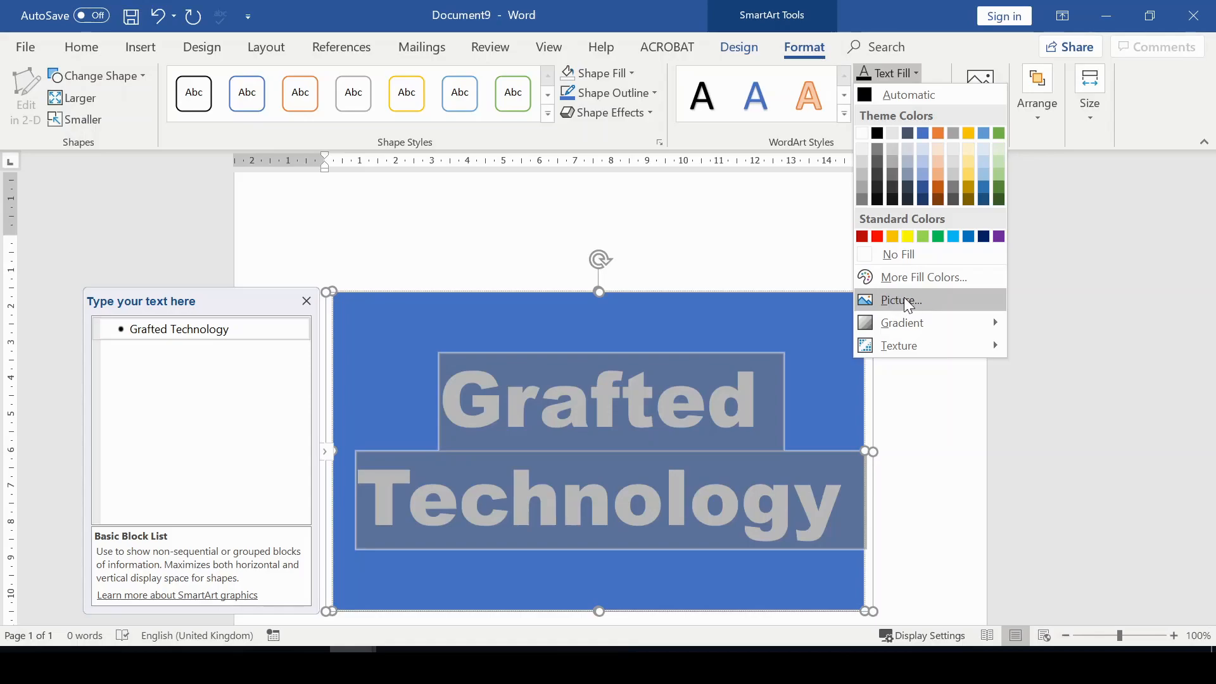
left_click(904, 297)
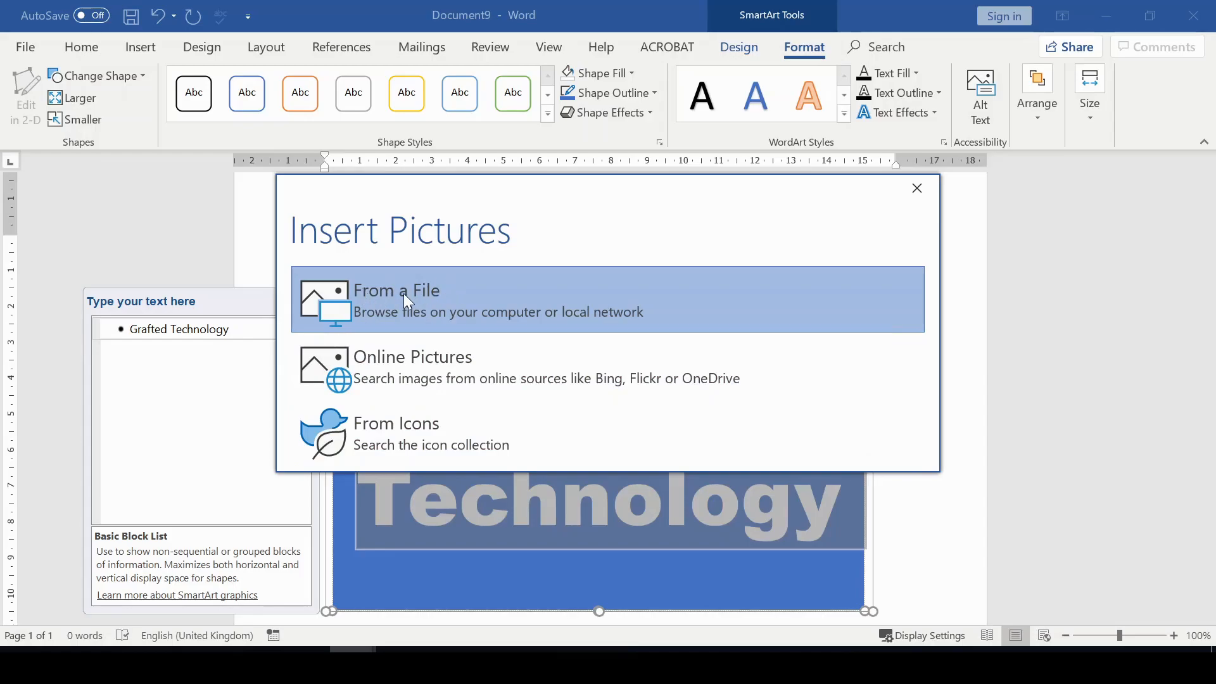
left_click(494, 301)
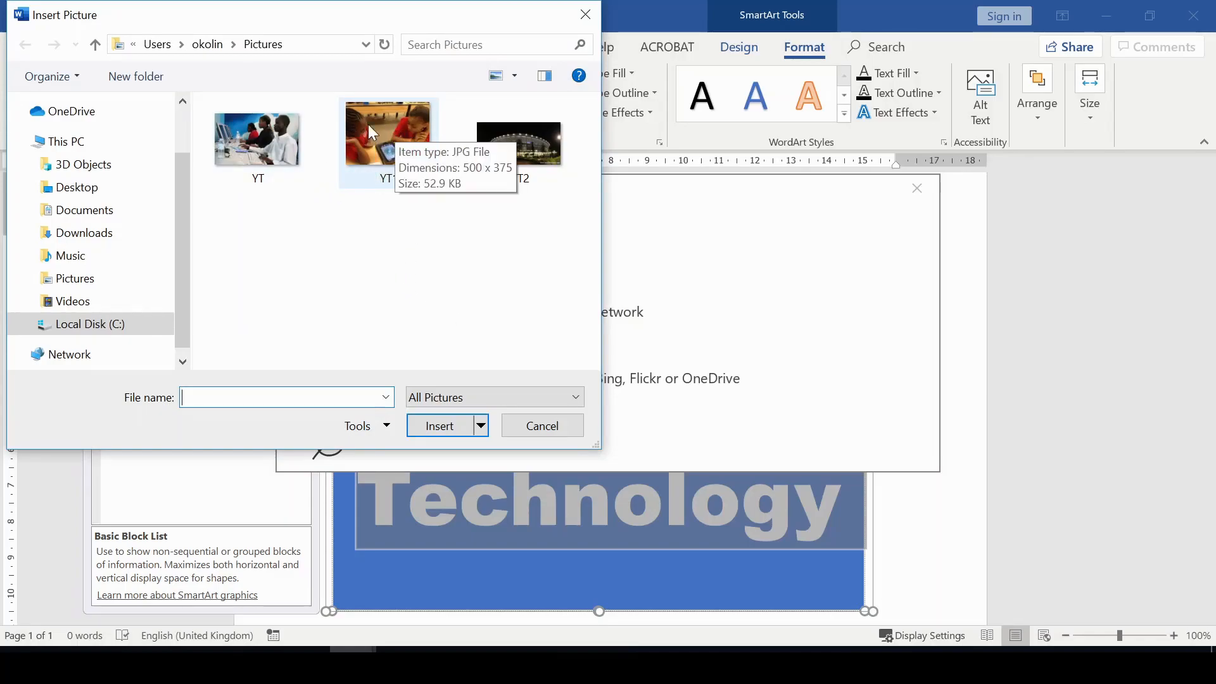
left_click(392, 131)
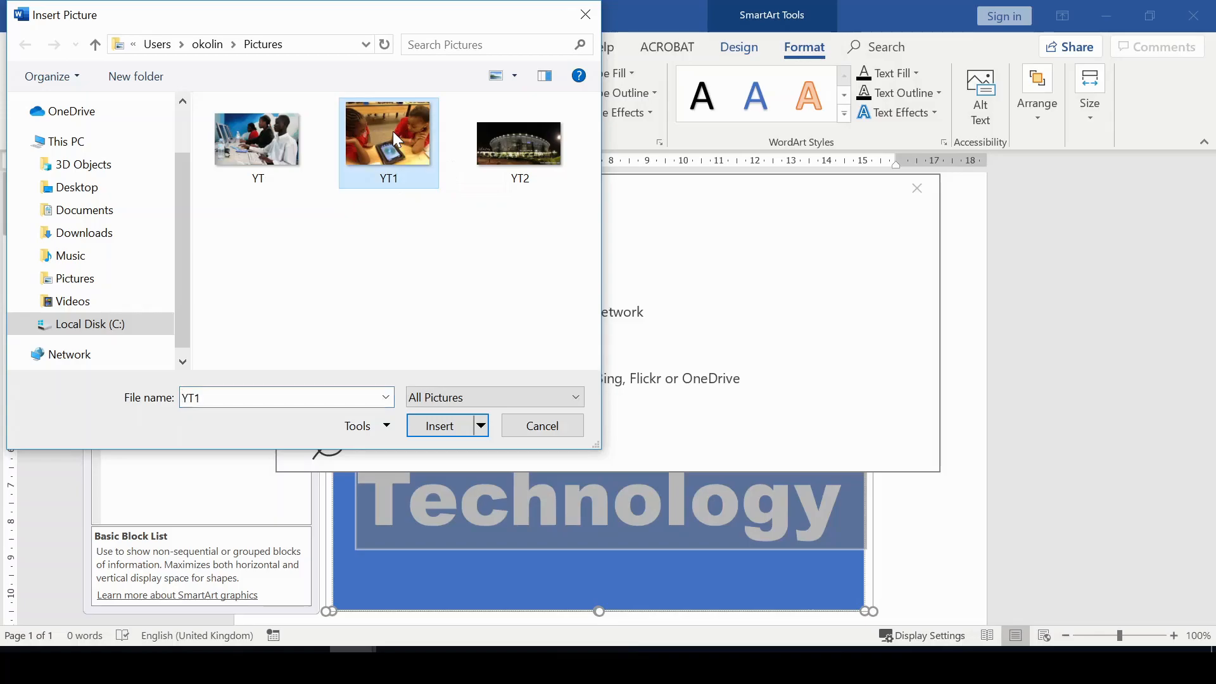
left_click(437, 428)
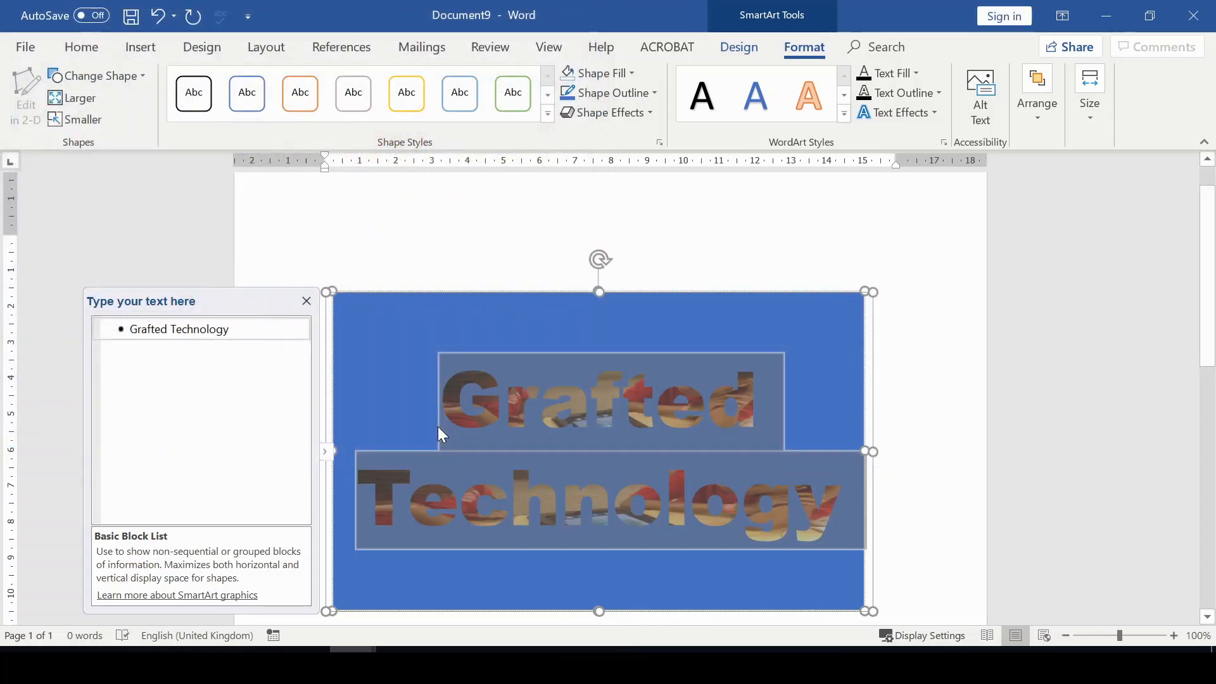
key("Escape")
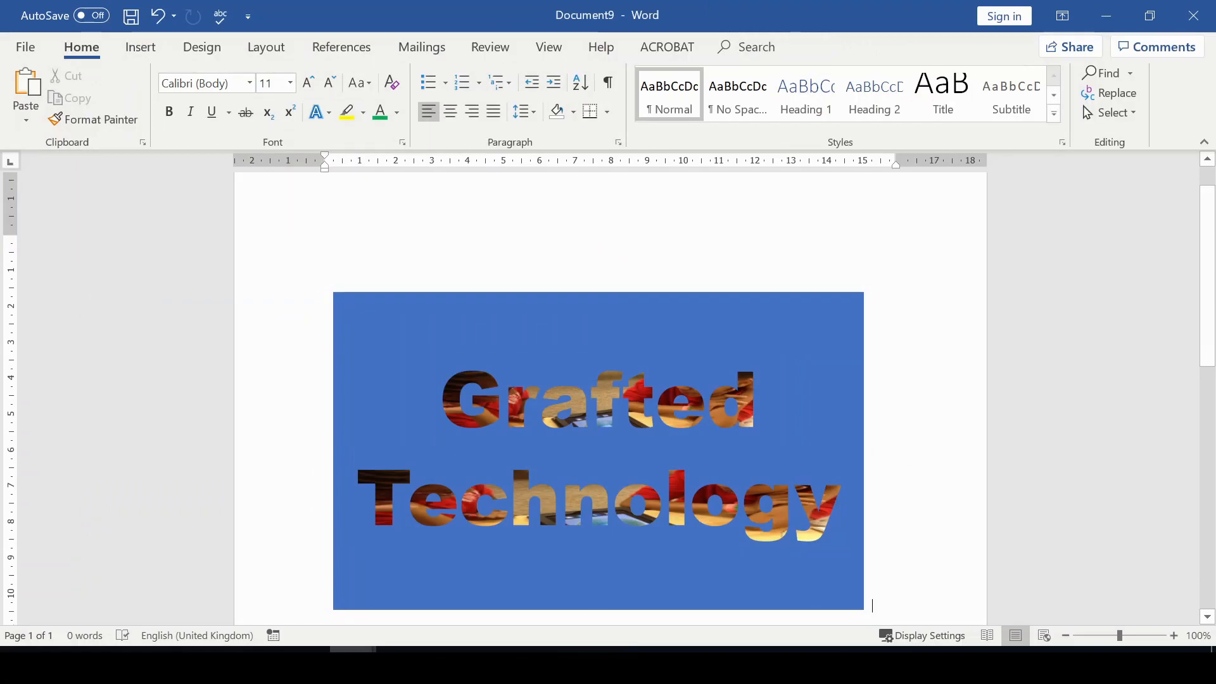
Try to remove the blue background by applying No Fill to the whole SmartArt frame.
left_click(794, 404)
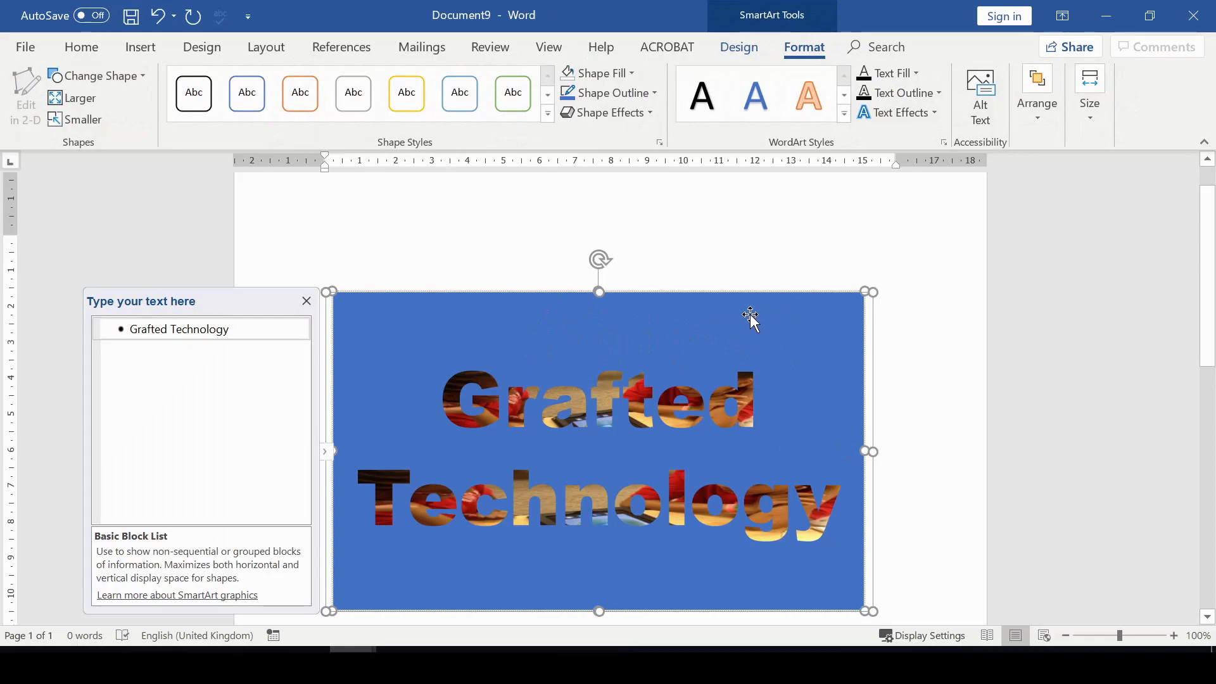
left_click(874, 359)
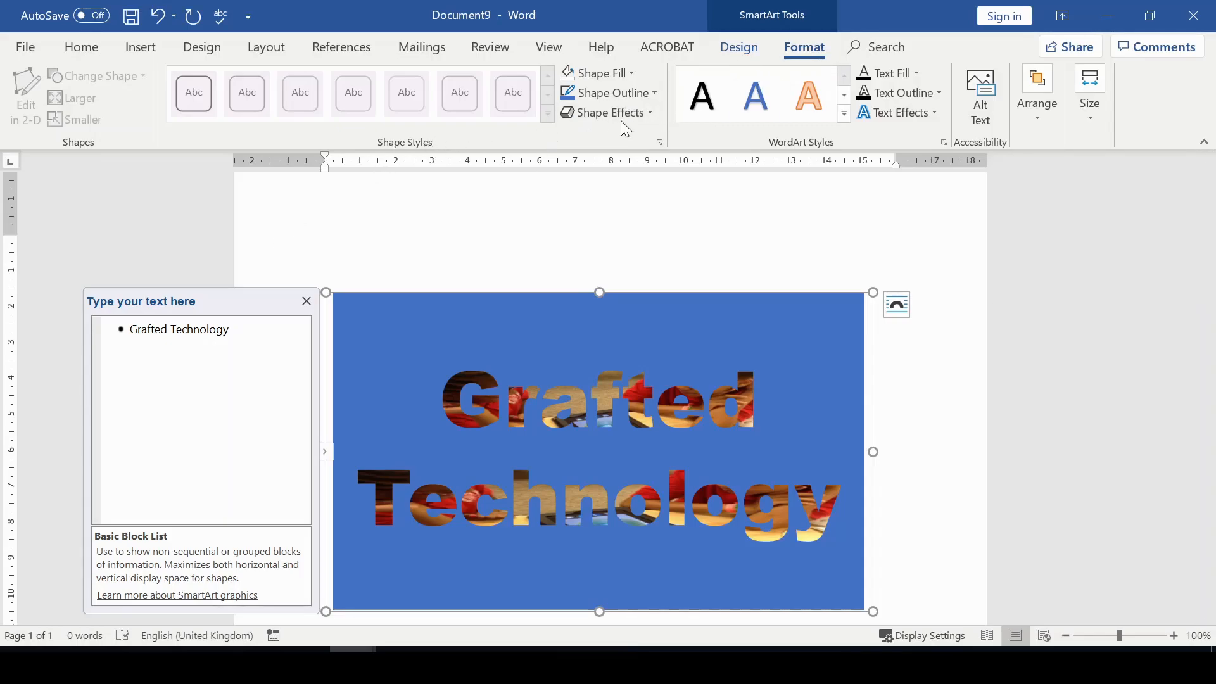
left_click(632, 74)
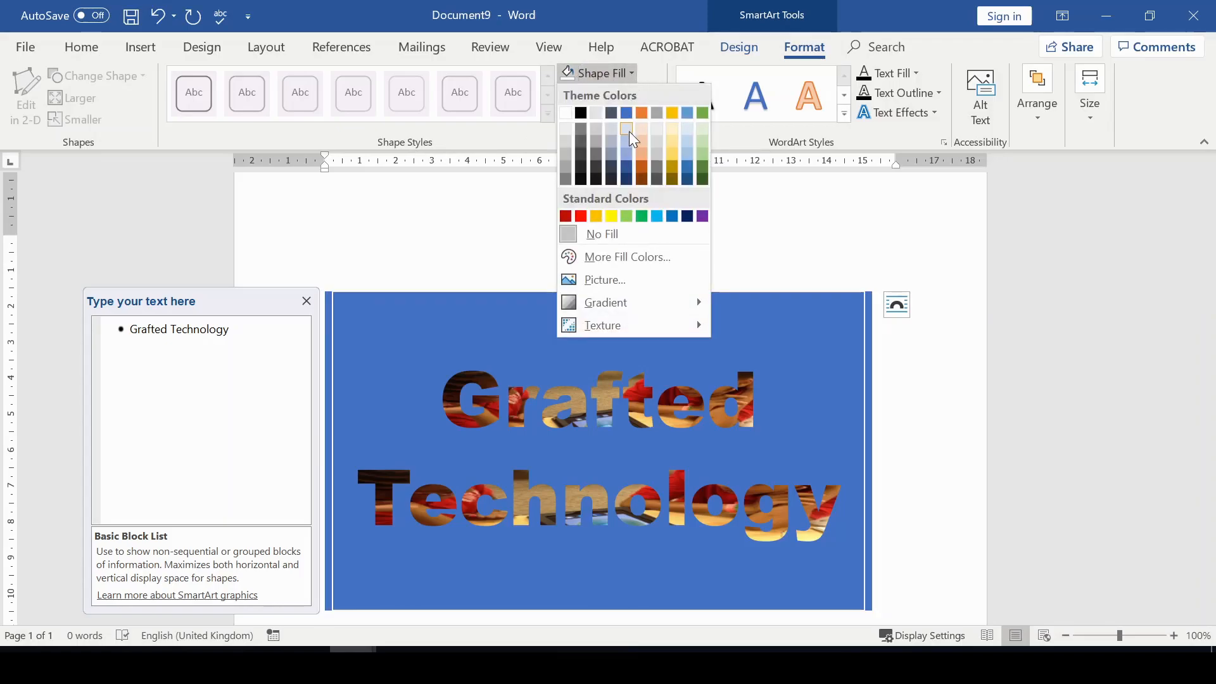
left_click(600, 234)
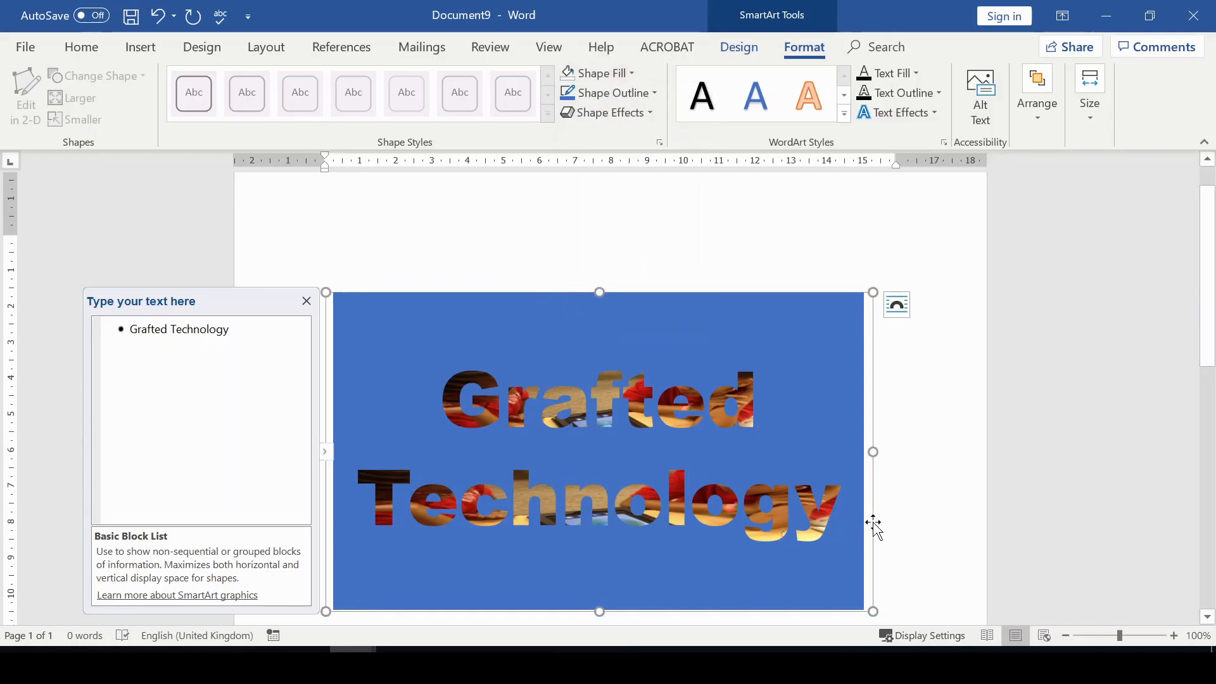
left_click(885, 491)
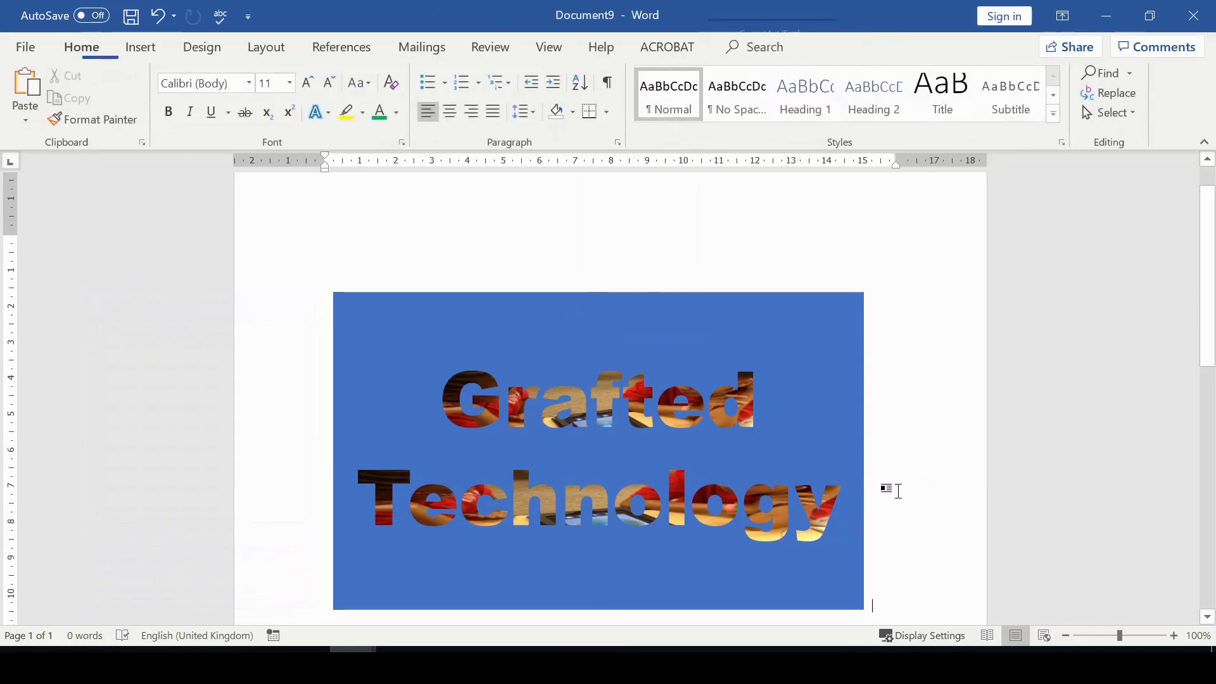
Set the shape fill of the blue block behind the text to No Fill and deselect the graphic.
left_click(855, 462)
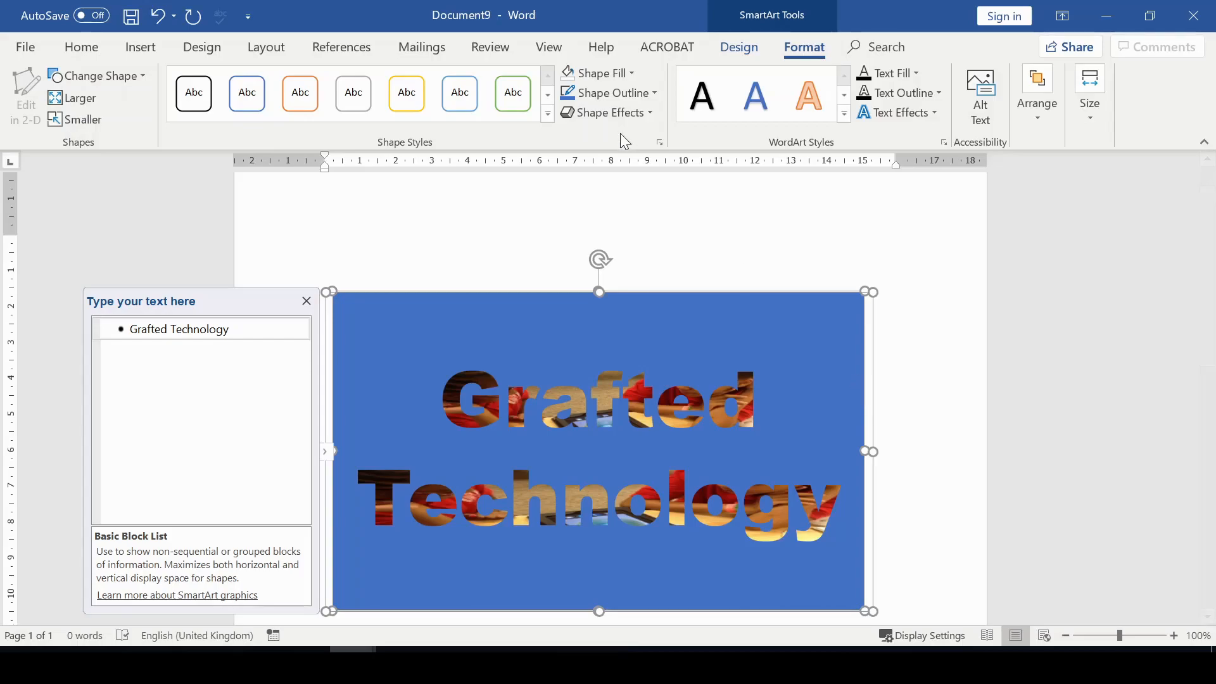
left_click(629, 73)
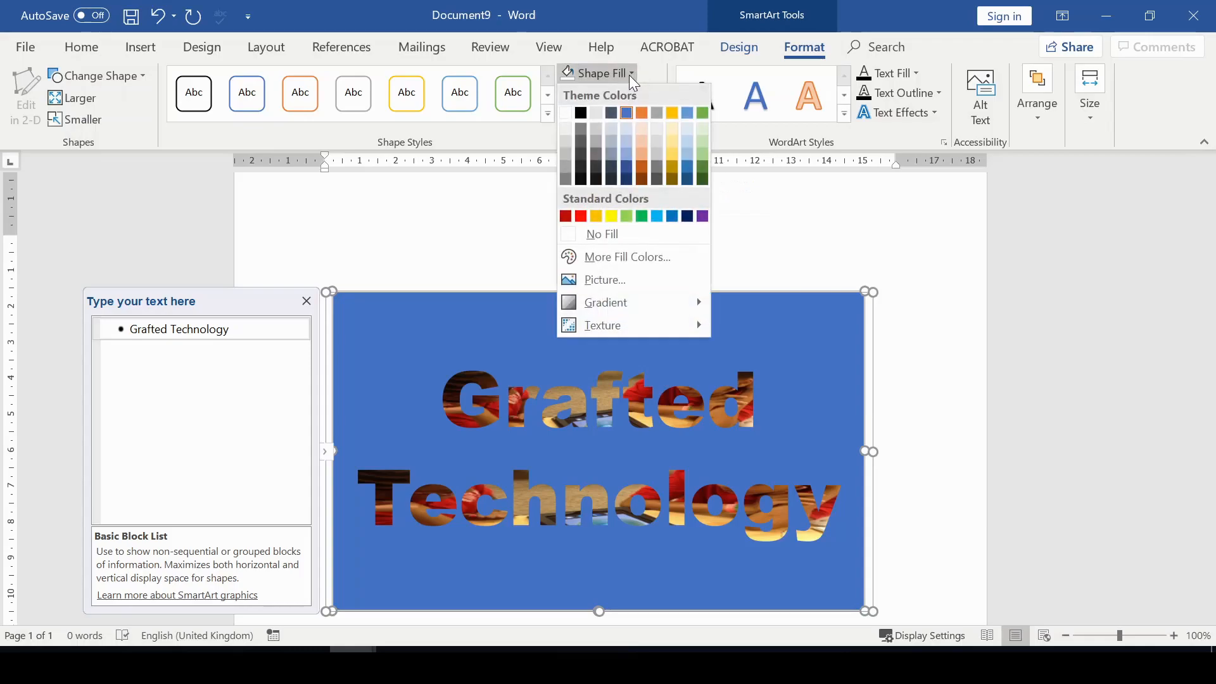
left_click(591, 233)
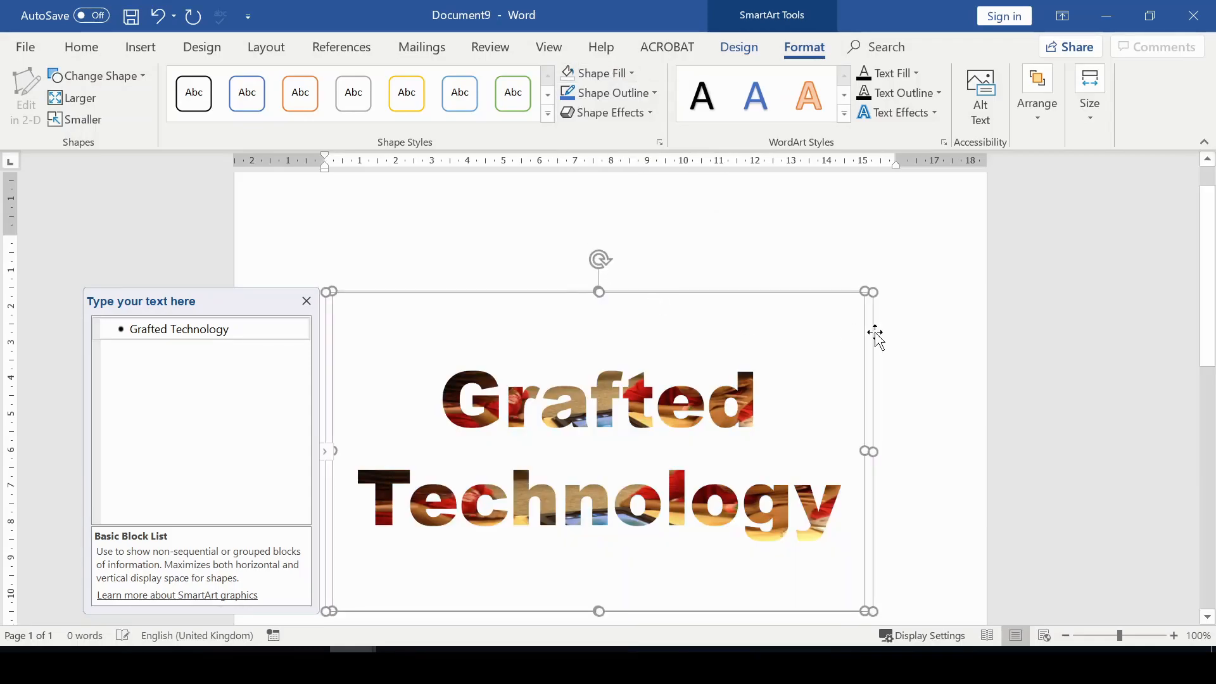
left_click(872, 603)
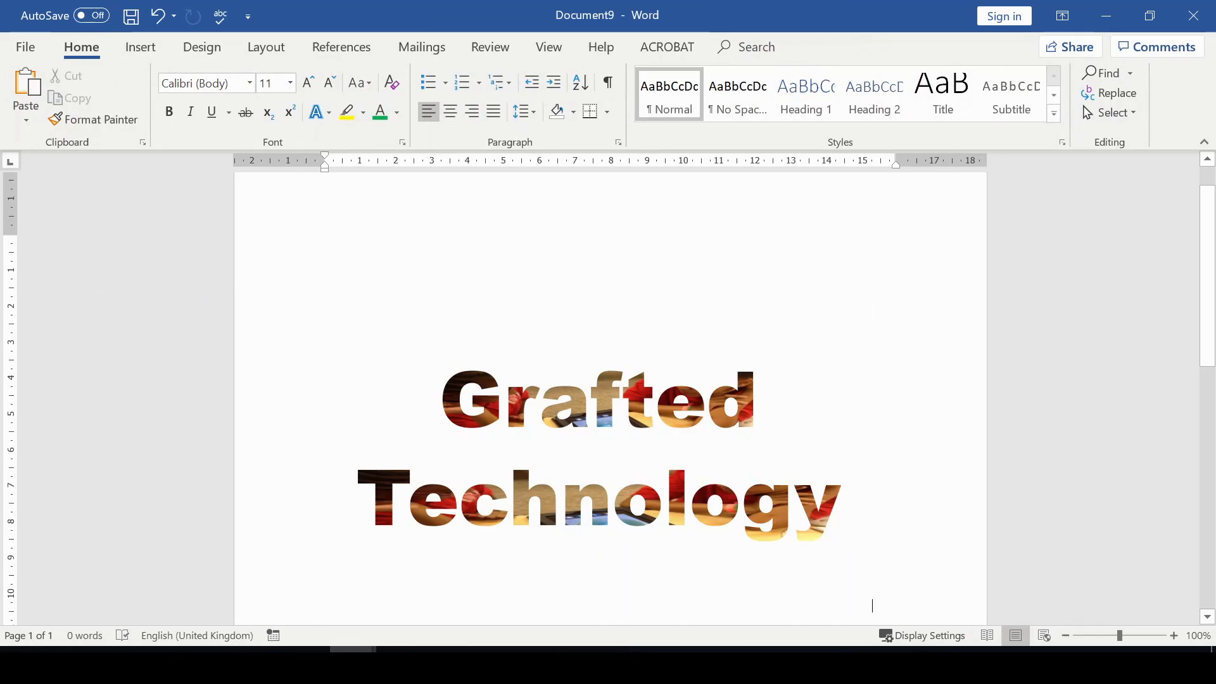
Try the first reflection variation in the last row of presets on the "Grafted Technology" block and check the mirrored text beneath it.
left_click(864, 394)
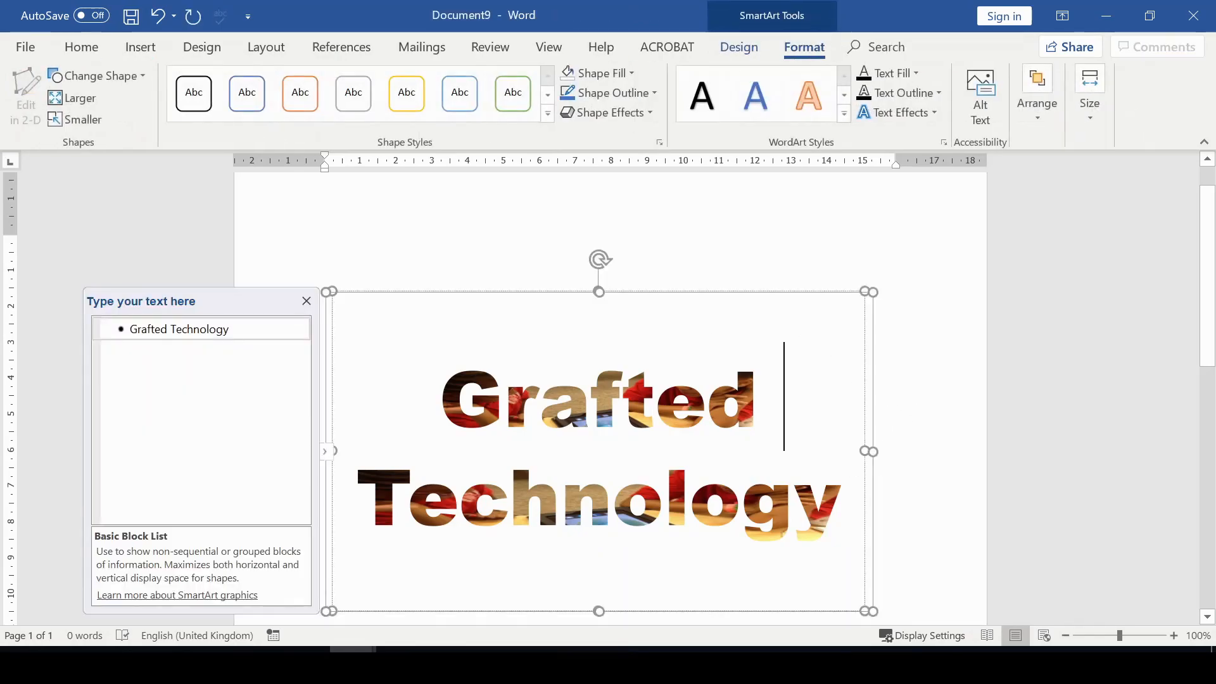
left_click(864, 394)
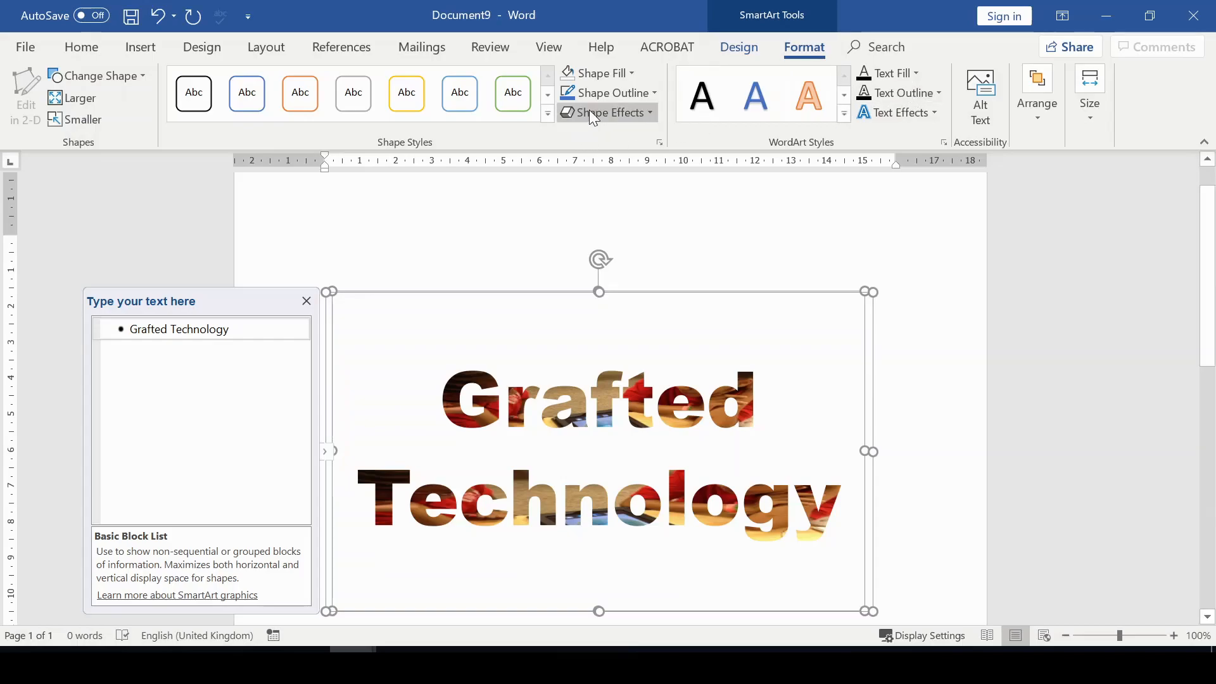
left_click(649, 114)
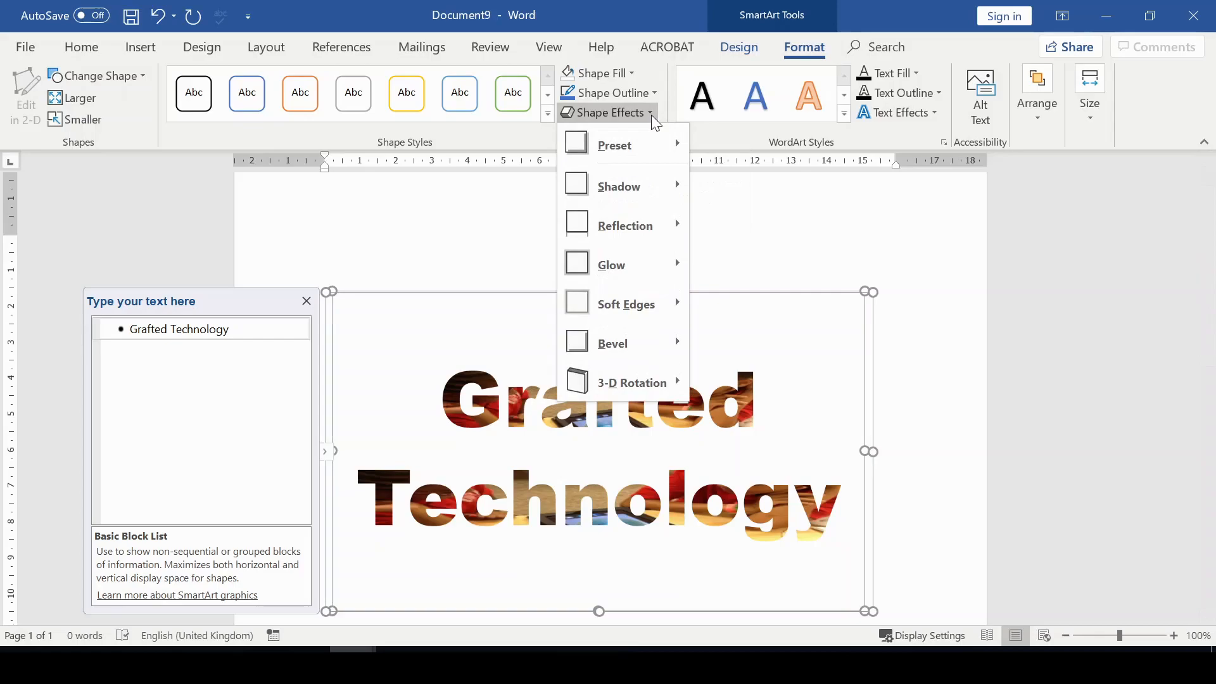
mouse_move(644, 226)
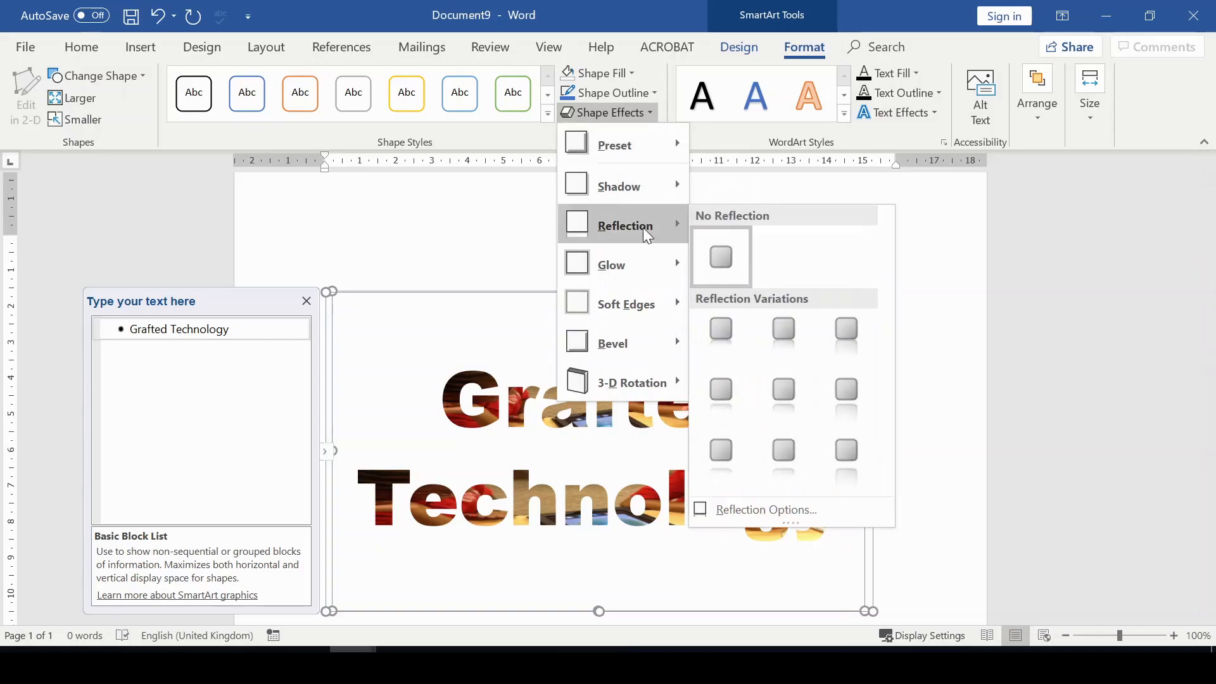
left_click(731, 454)
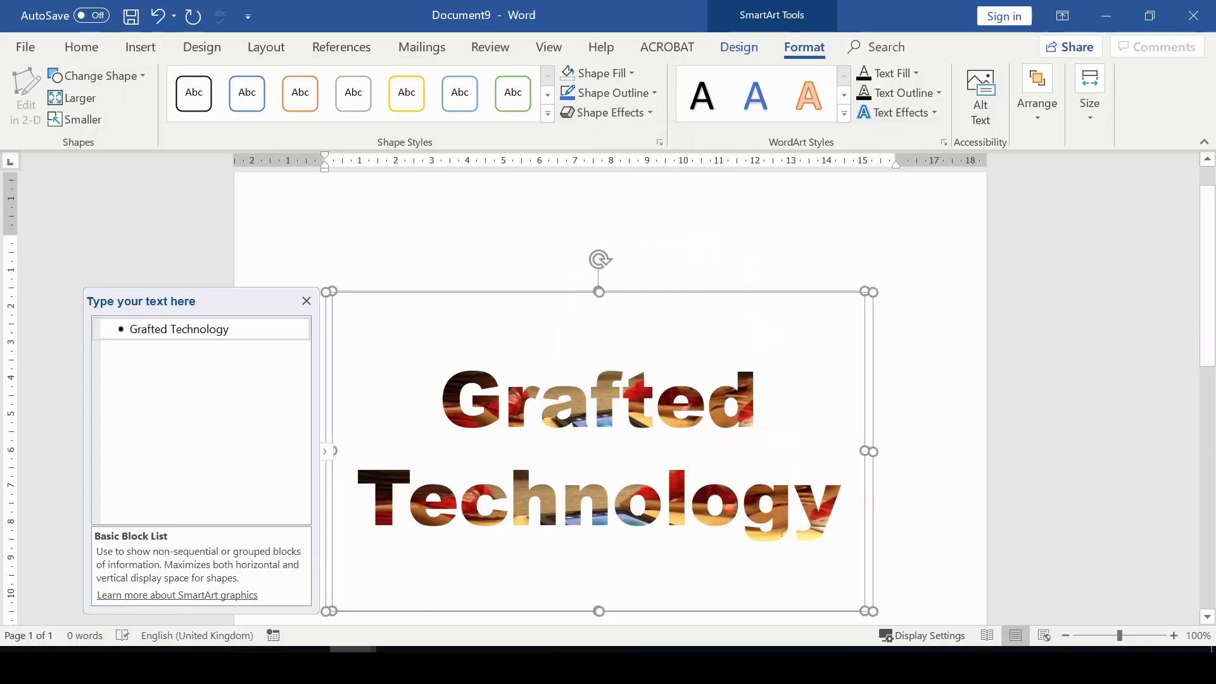
scroll(479, 507, "down", 5)
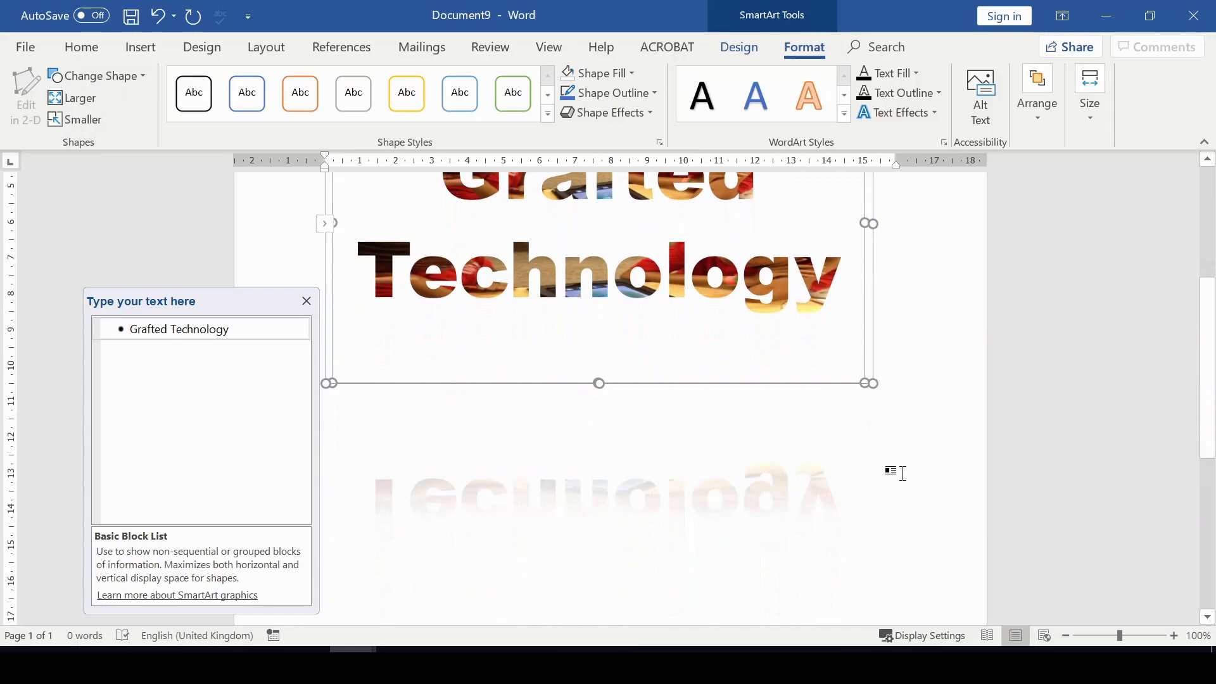
scroll(903, 473, "up", 5)
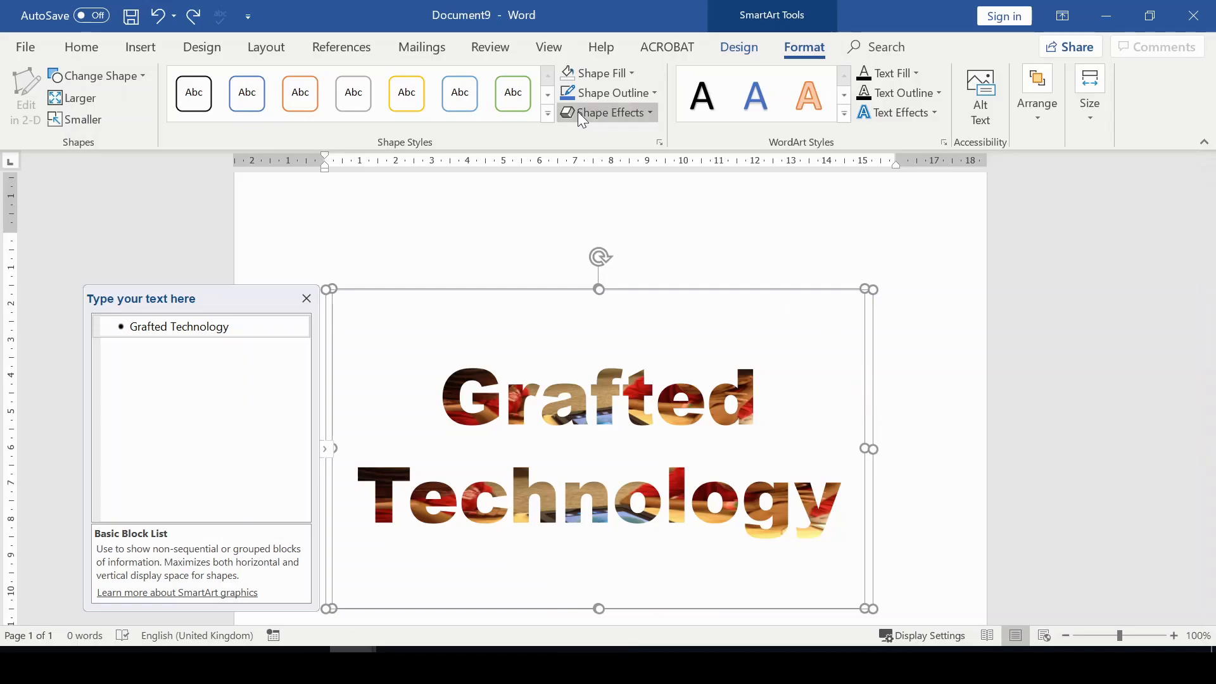
Apply the largest blue glow variation to the "Grafted Technology" block as a shape effect and deselect the graphic.
left_click(650, 116)
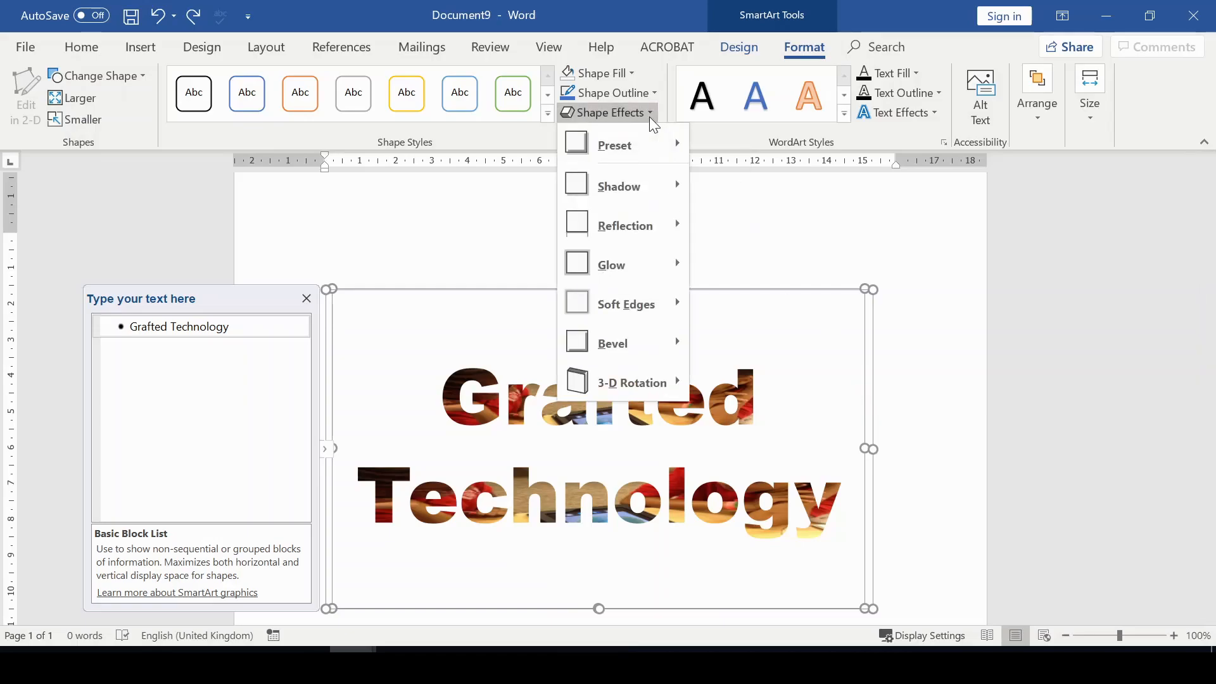
mouse_move(637, 270)
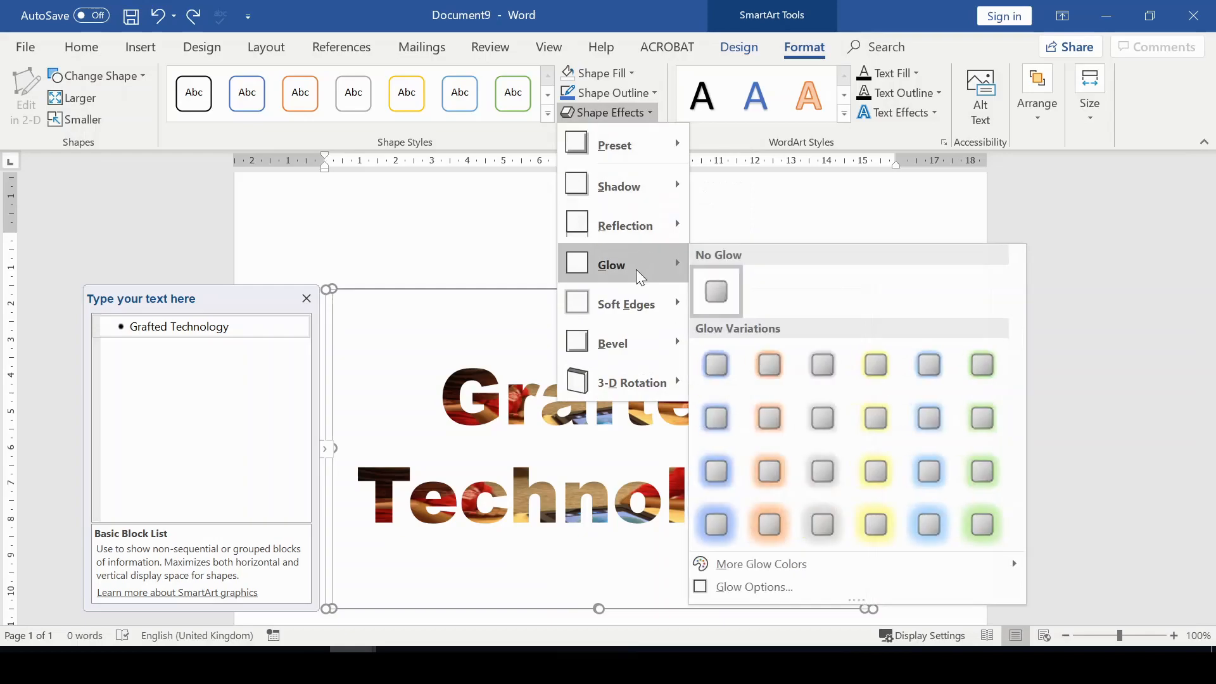
left_click(721, 523)
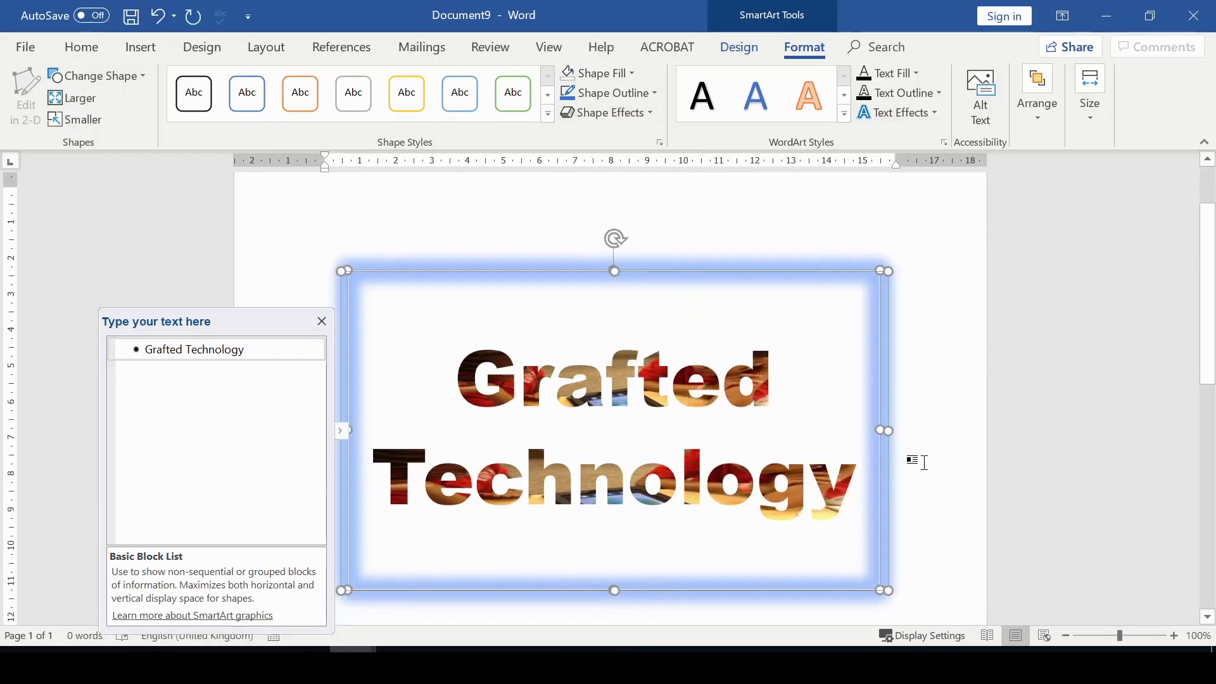
scroll(924, 462, "down", 1)
left_click(905, 557)
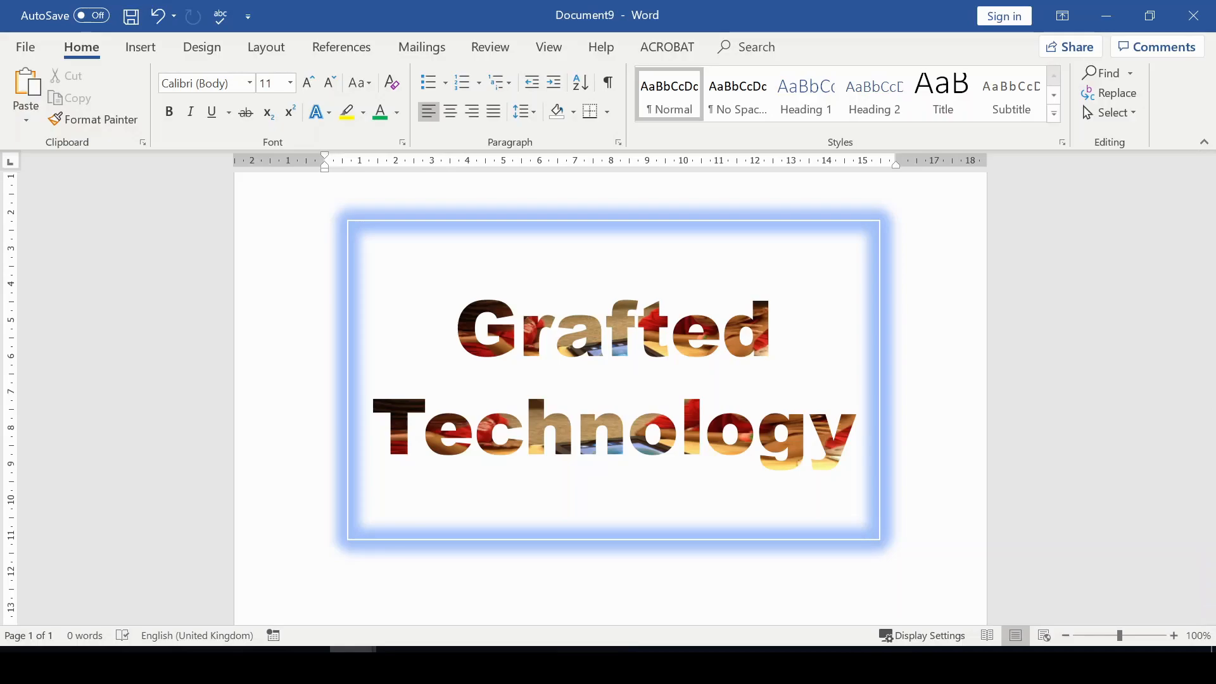
Try shrinking only the glowing block inside the SmartArt frame to about 9 cm wide, undo the resize and deselect the graphic.
left_click(880, 472)
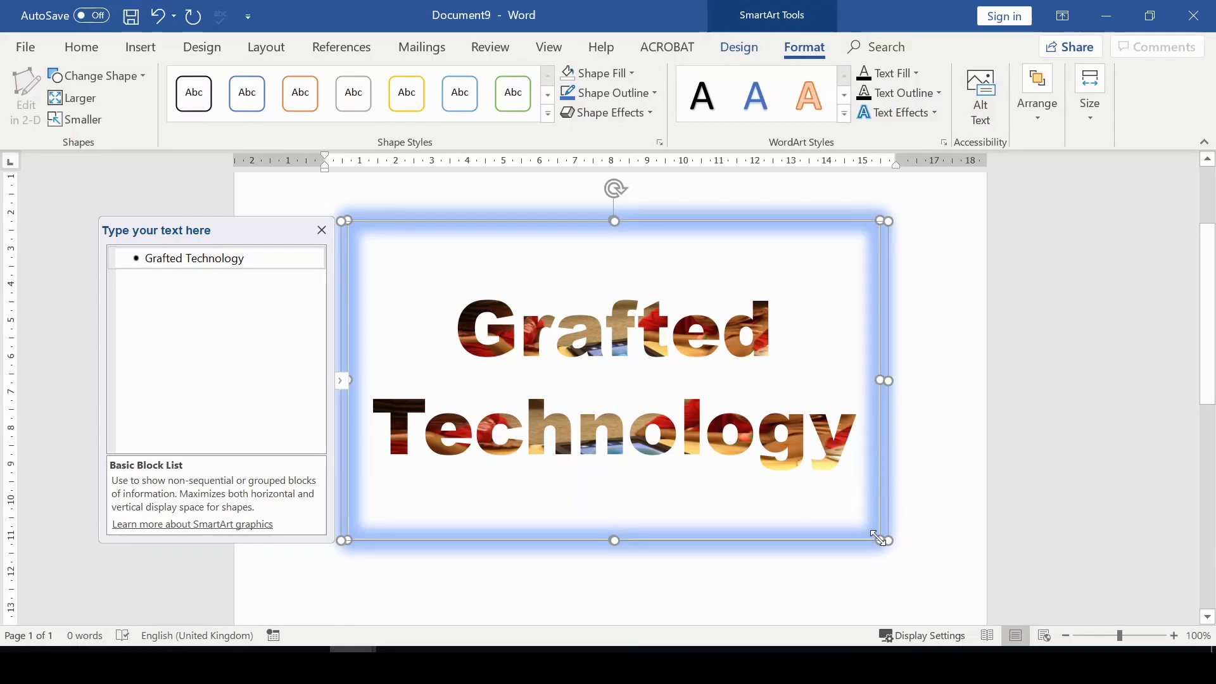
left_click_drag(879, 537, 772, 466)
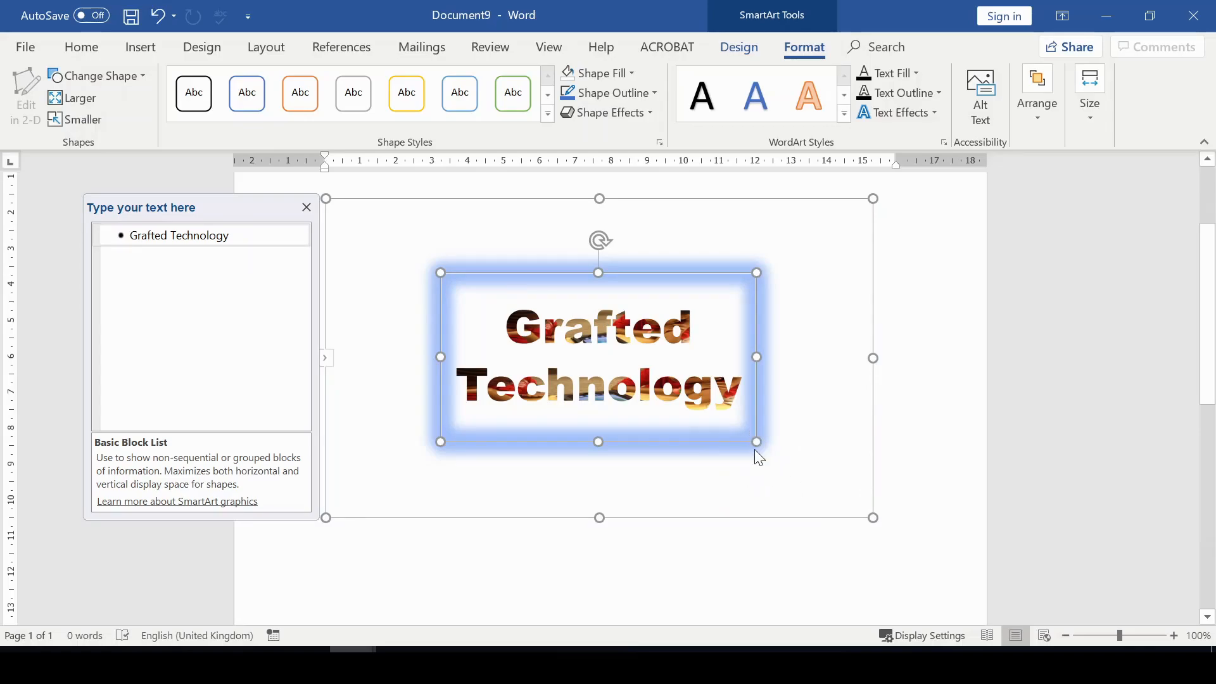
key("ctrl+z")
key("ctrl+z")
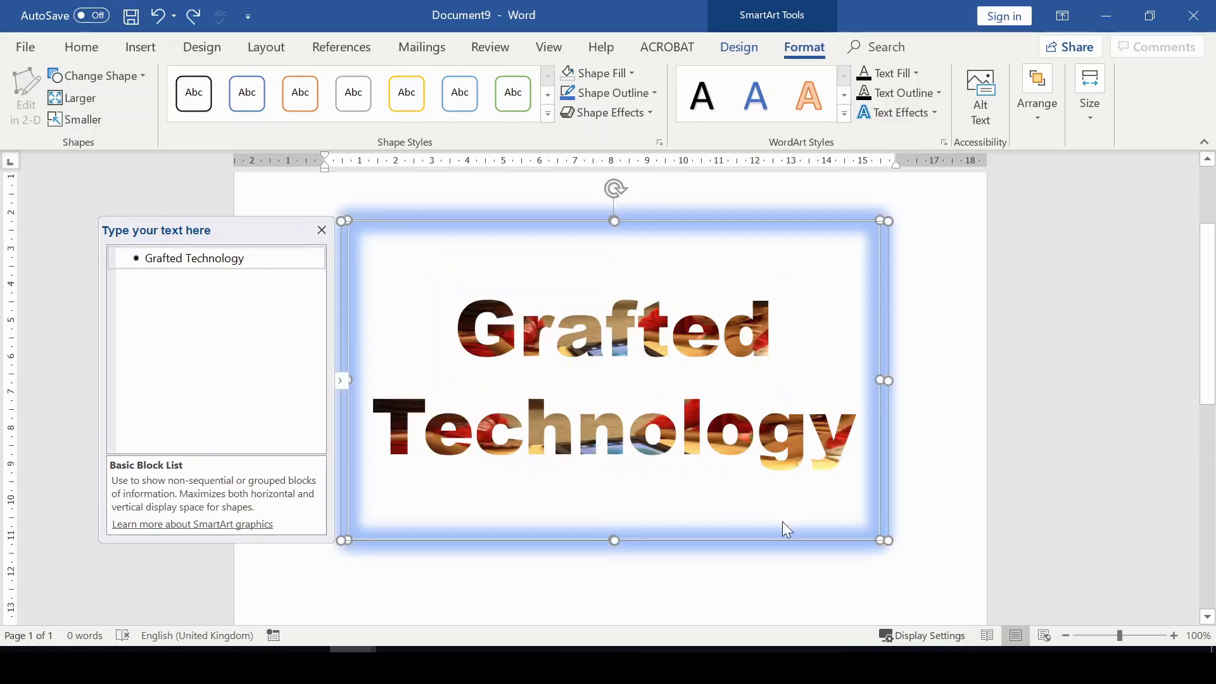
left_click(913, 487)
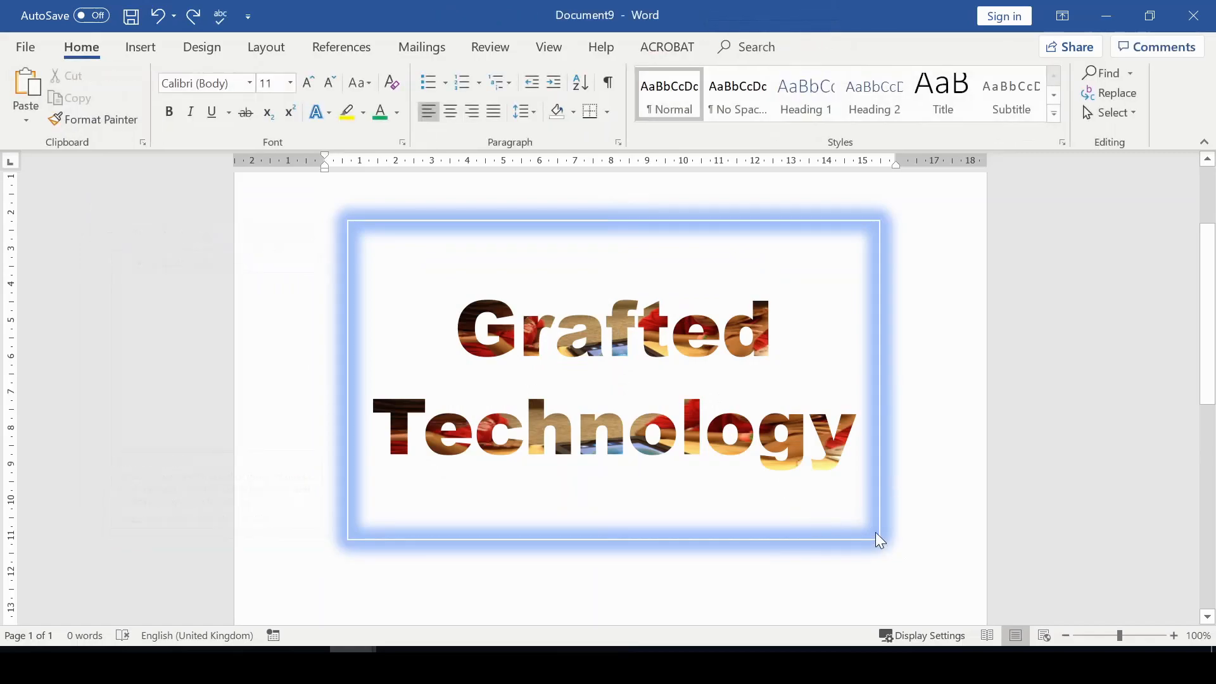
Try shrinking the whole SmartArt frame to about 8 cm wide, undo the resize and deselect the graphic.
left_click(886, 536)
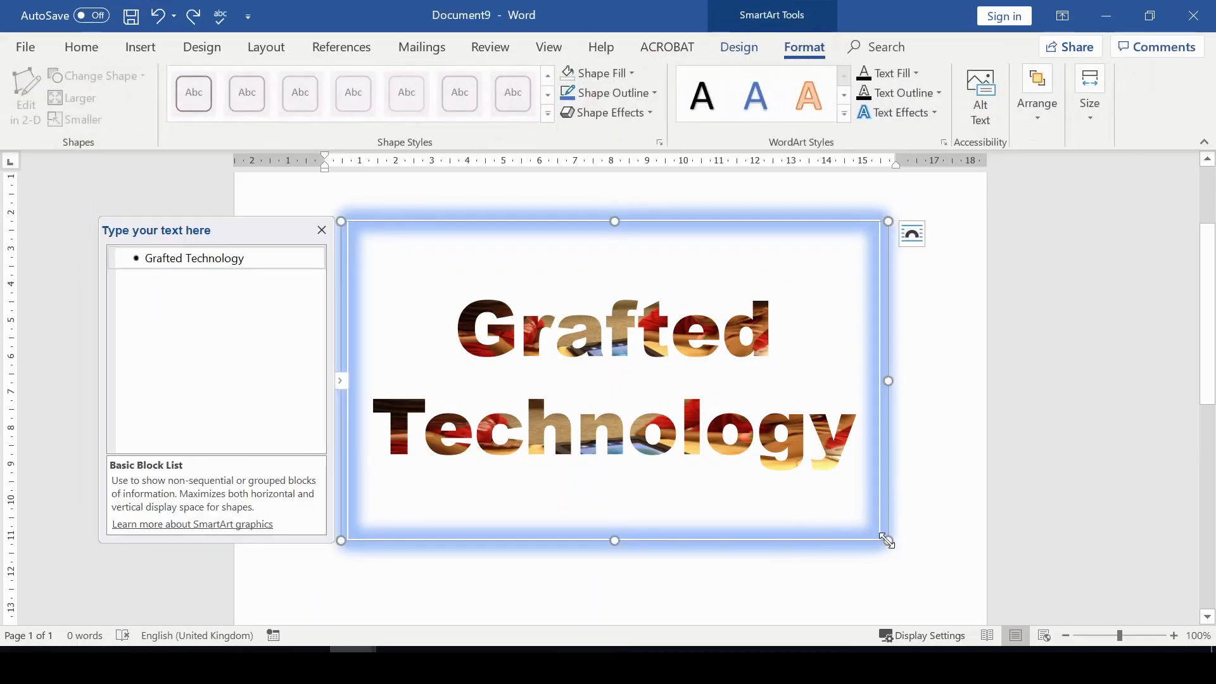
left_click_drag(887, 539, 632, 372)
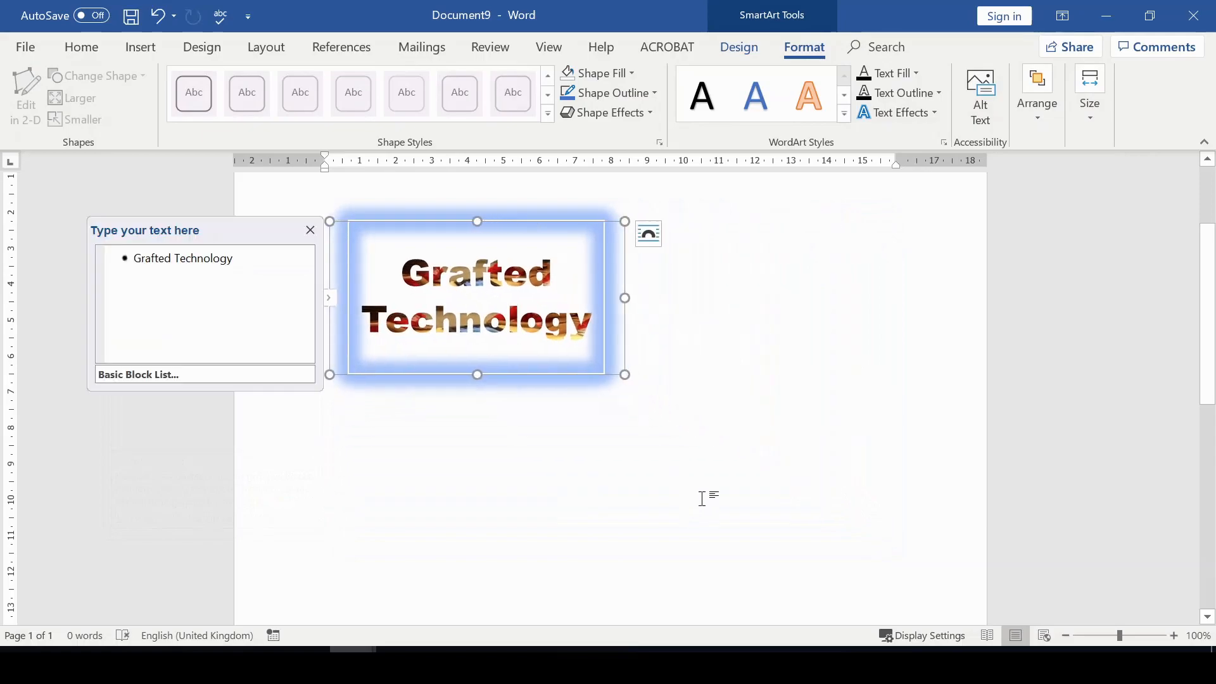
left_click(703, 501)
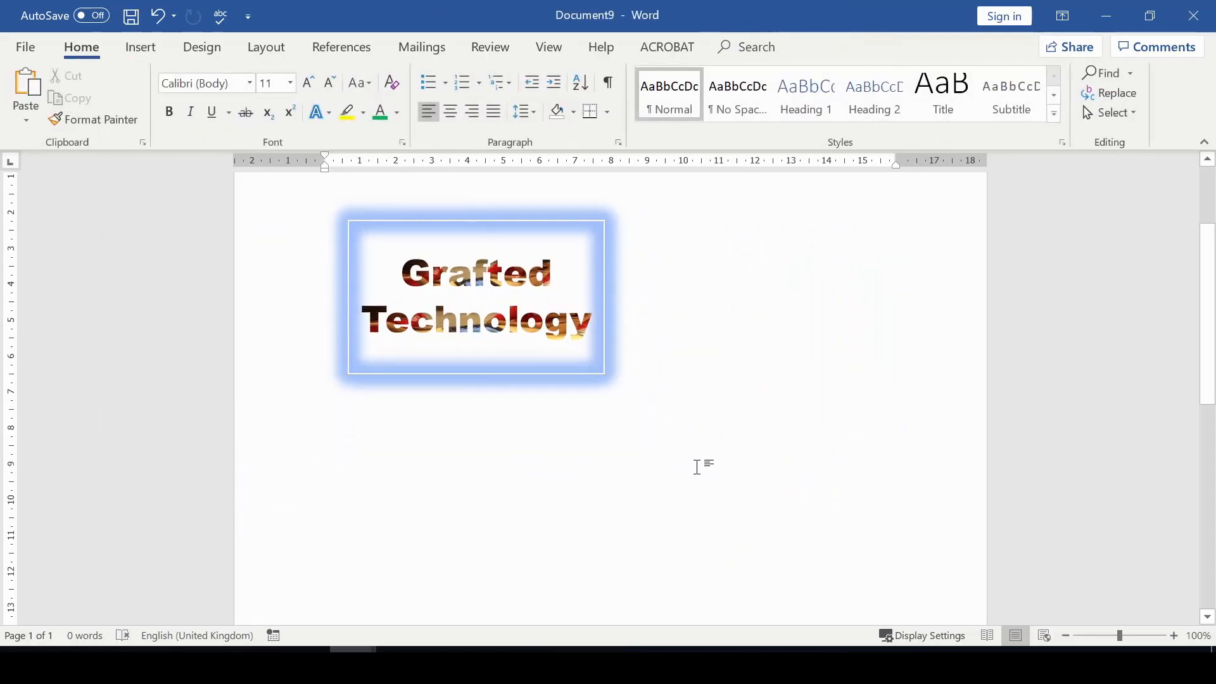
key("ctrl+z")
left_click(915, 489)
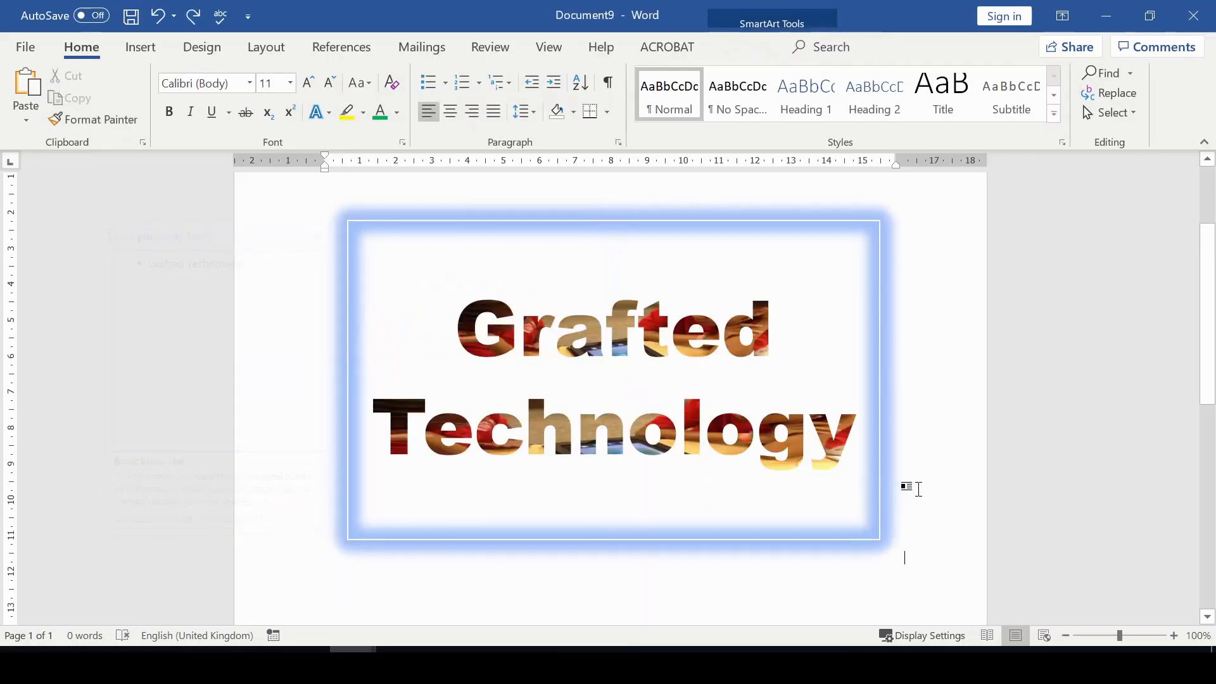